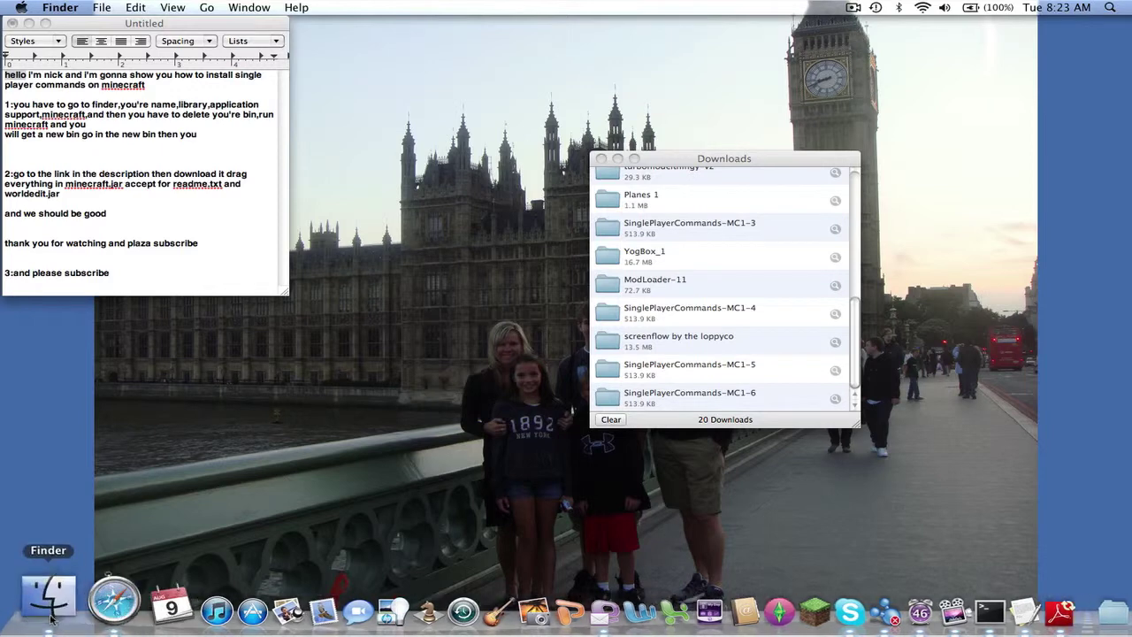
Step: Open the minecraft folder under the home folder's Library > Application Support and move its bin folder to the Trash
left_click(50, 612)
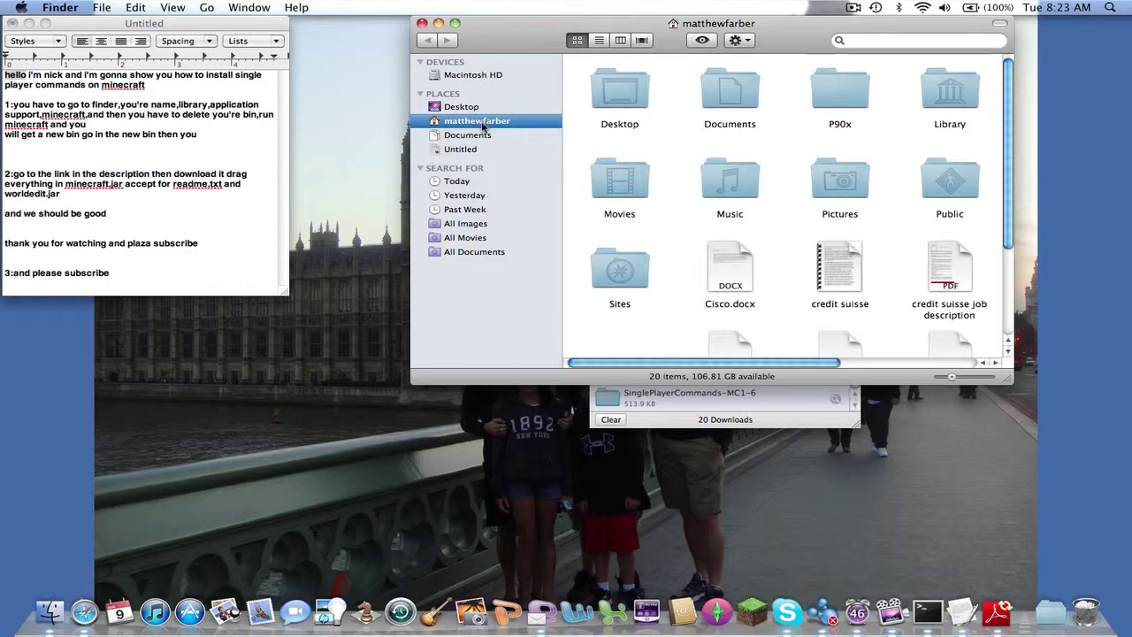
double_click(954, 104)
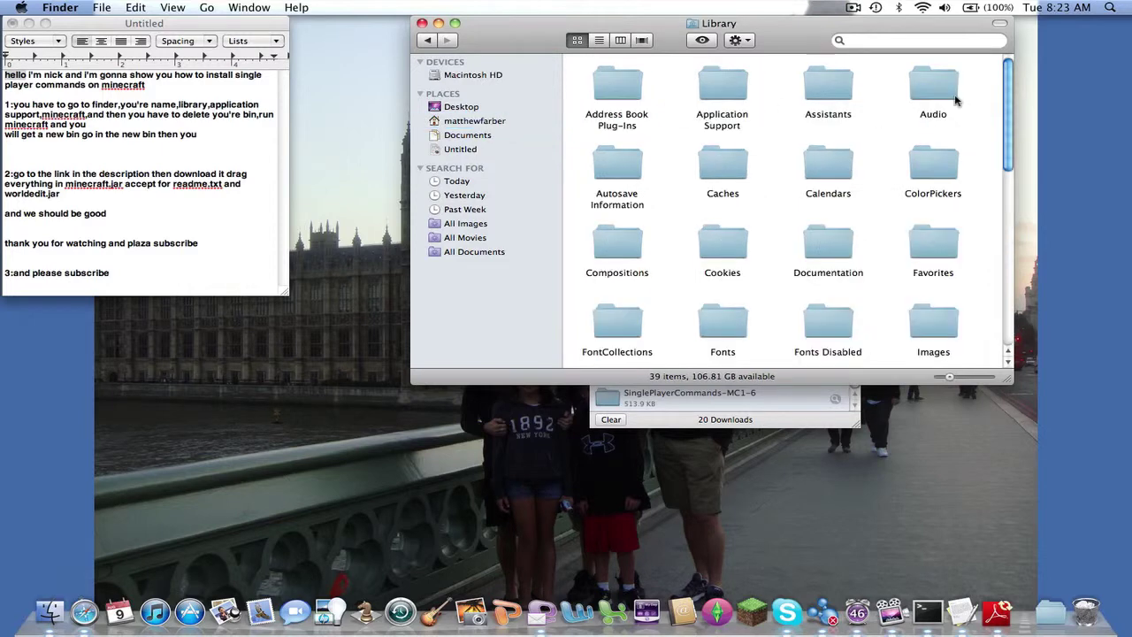
double_click(718, 95)
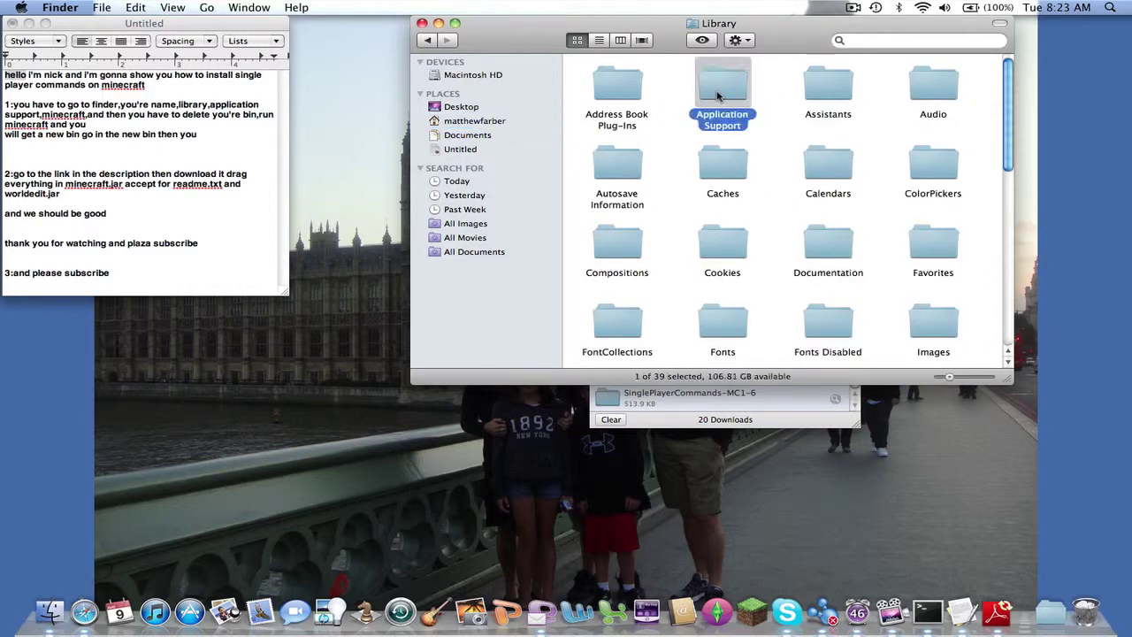
left_click(939, 310)
double_click(939, 309)
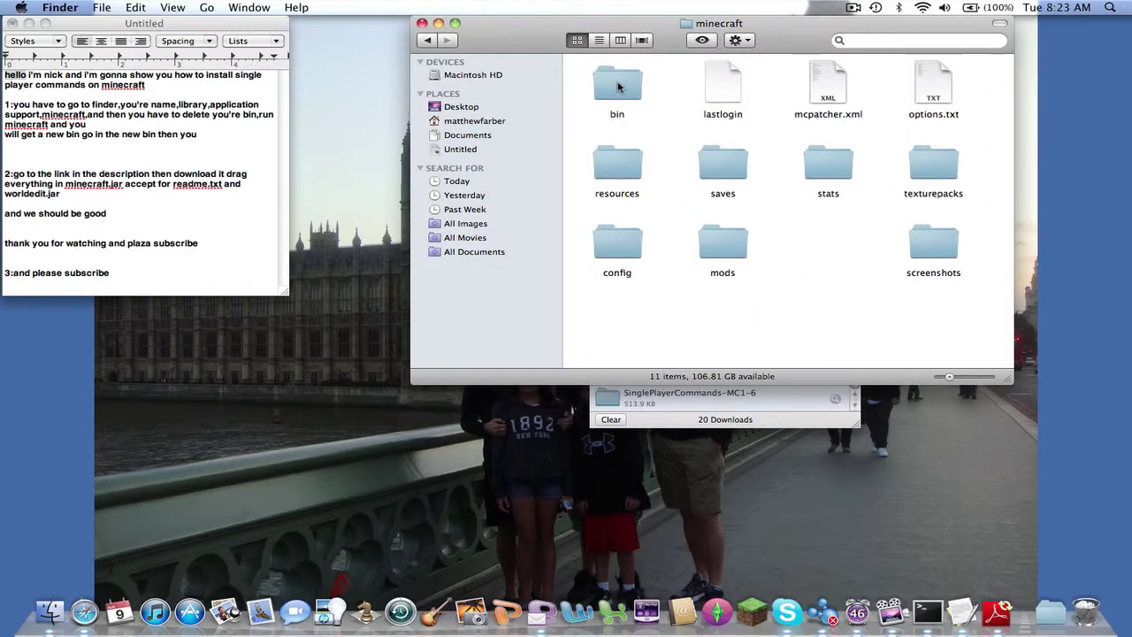
left_click_drag(617, 86, 1085, 614)
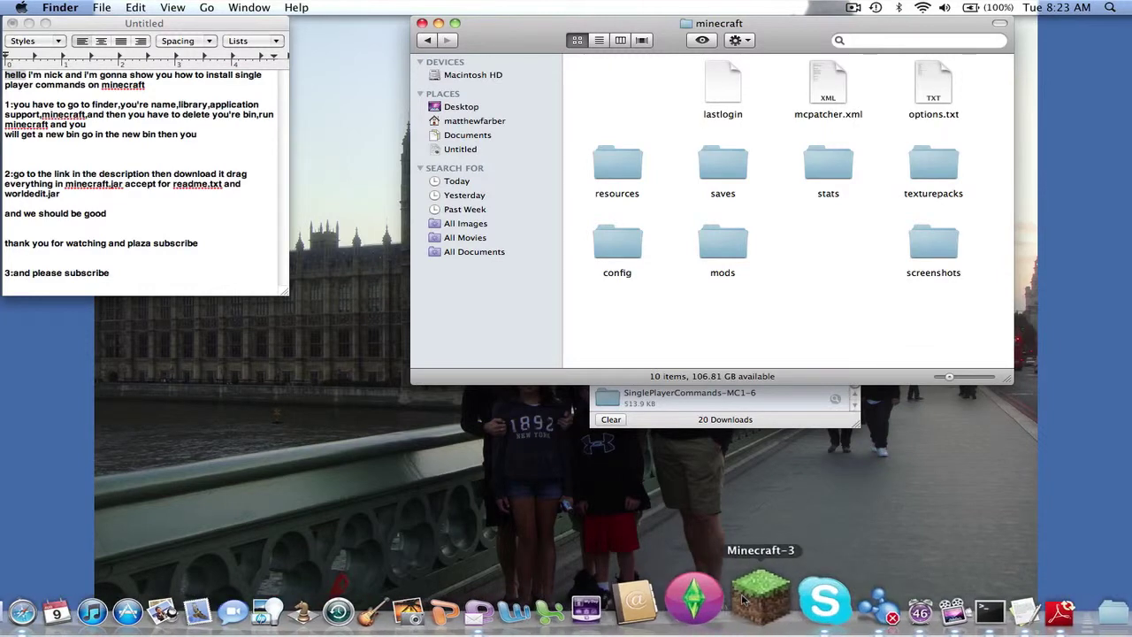
Step: Launch Minecraft and log in with the saved account to regenerate the bin folder, closing the game at its title screen
left_click(759, 599)
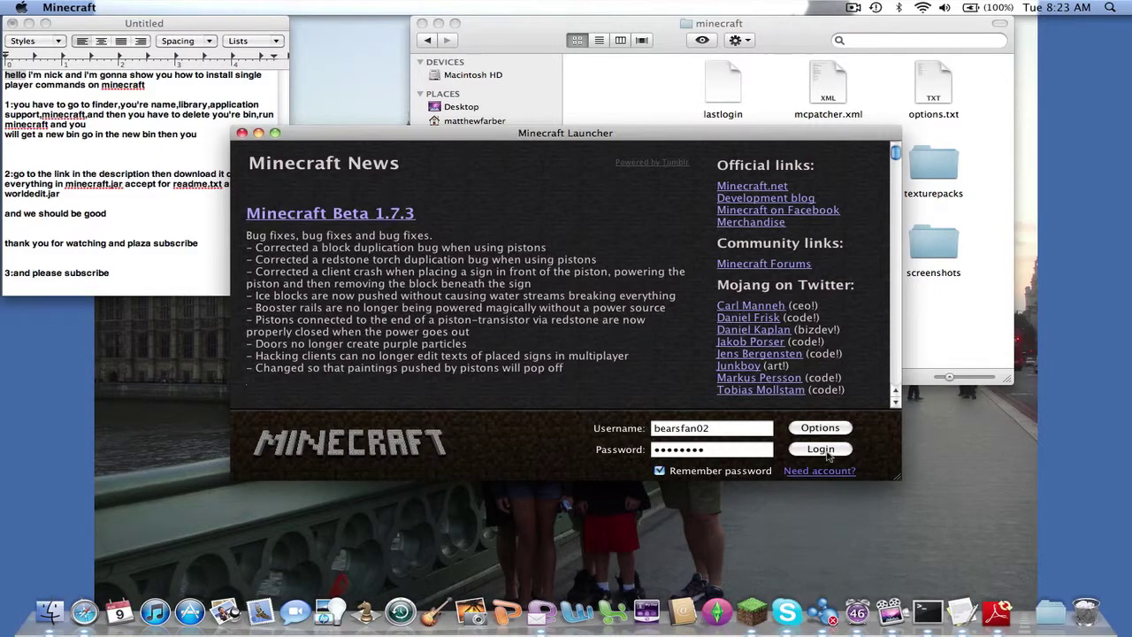
left_click(821, 449)
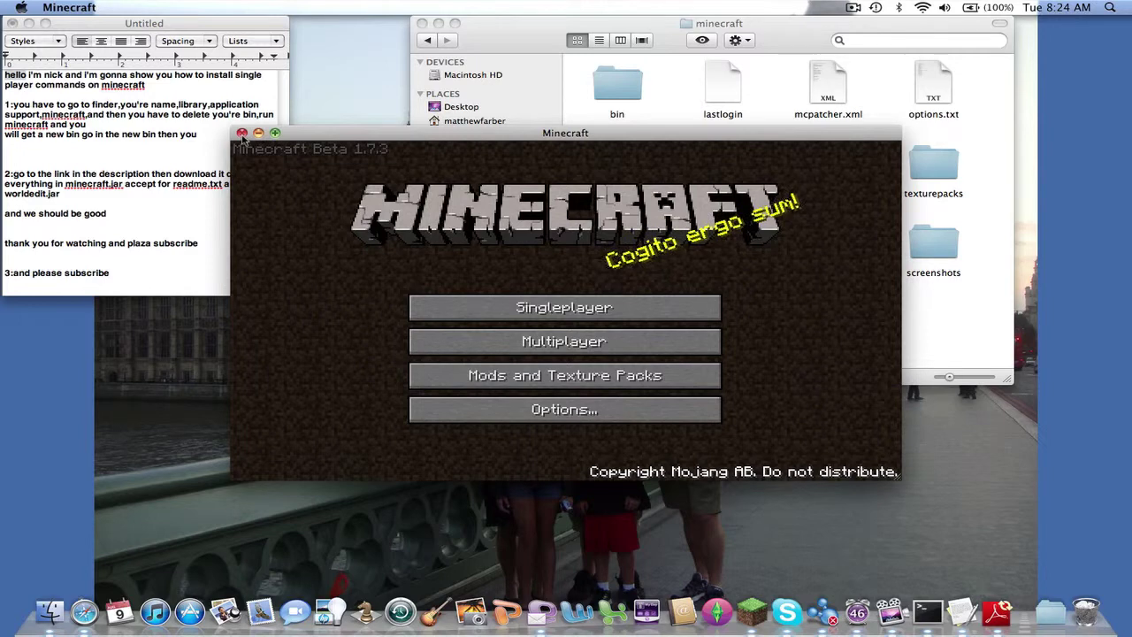
left_click(242, 133)
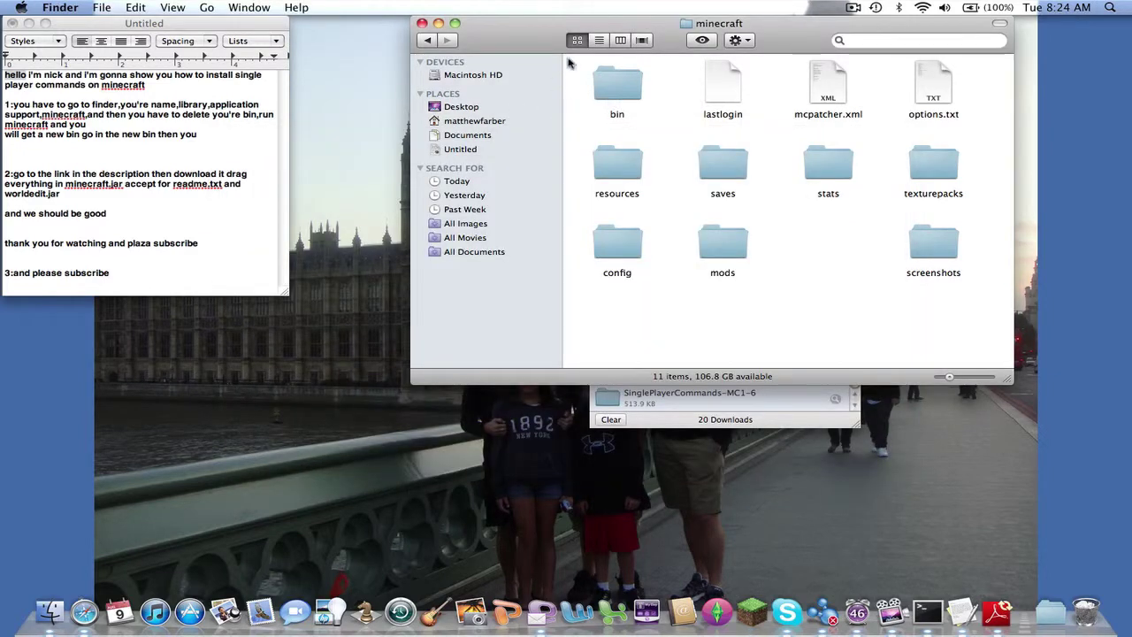
Step: Extract minecraft.jar in the new bin folder with Archive Utility and place the extracted minecraft folder below the jar
double_click(609, 103)
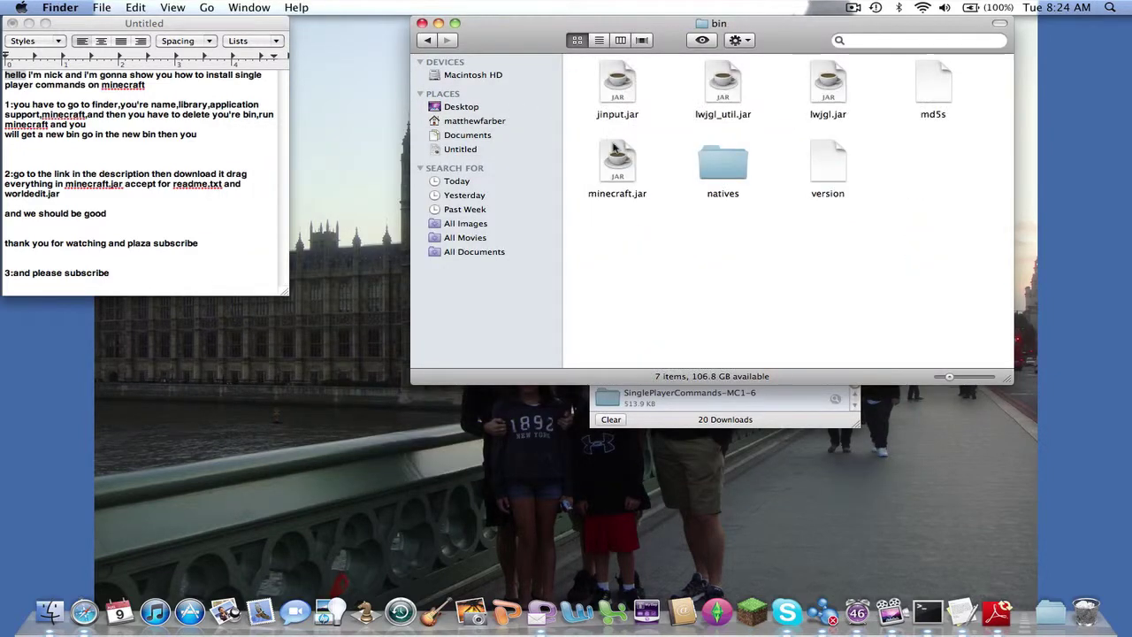
right_click(619, 160)
mouse_move(659, 177)
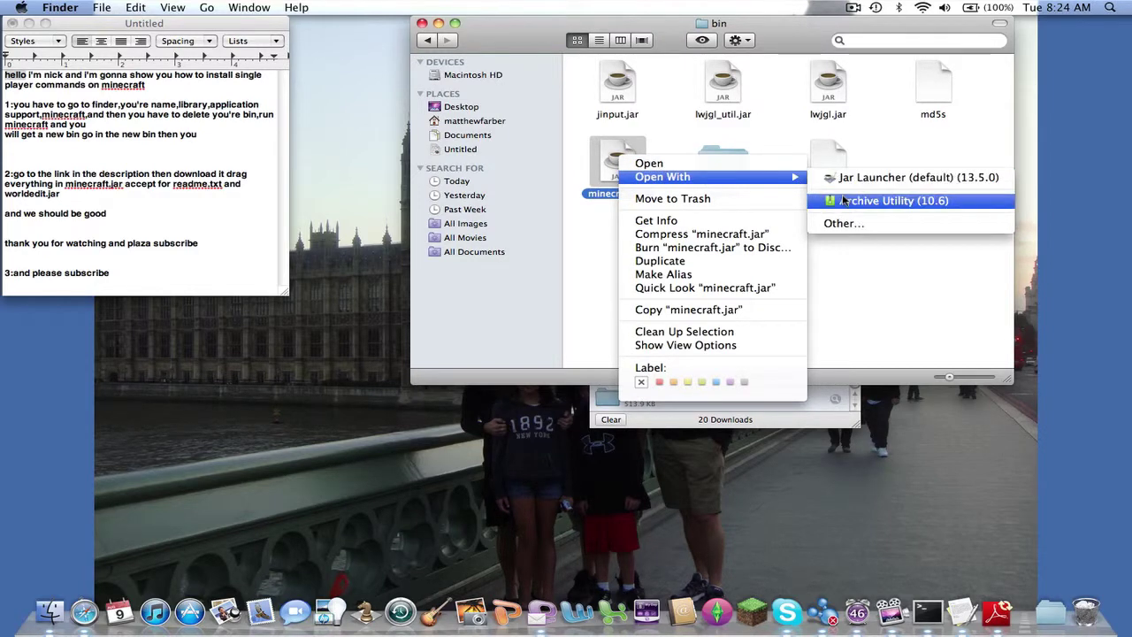
left_click(842, 199)
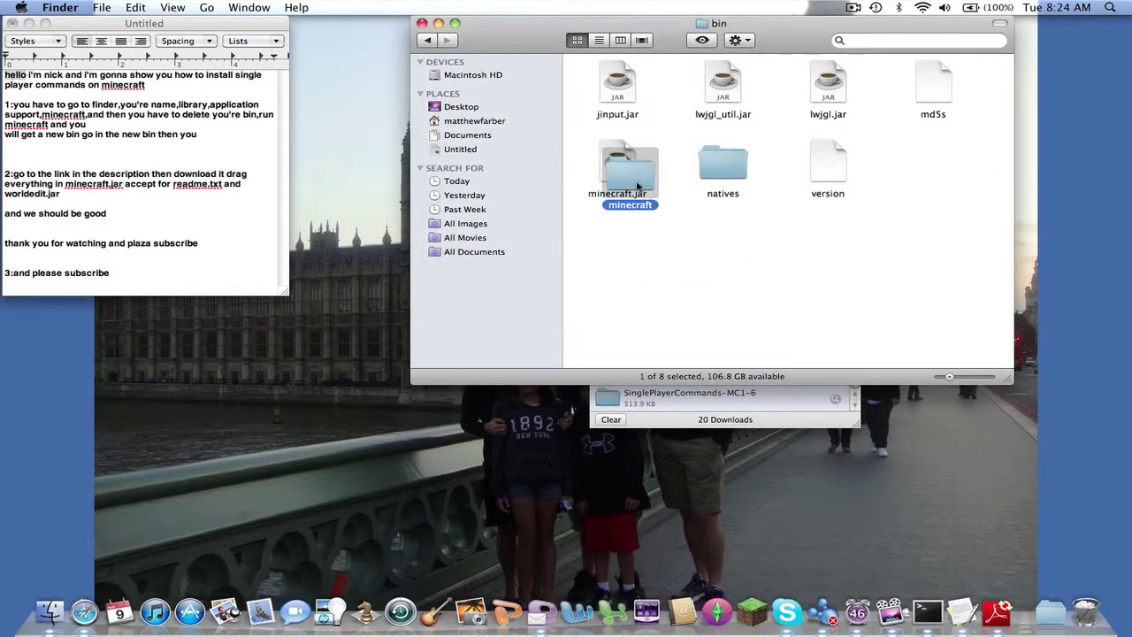
left_click_drag(637, 186, 629, 228)
Step: Move the original minecraft.jar file to the Trash and put the extracted minecraft folder in its place
left_click(617, 159)
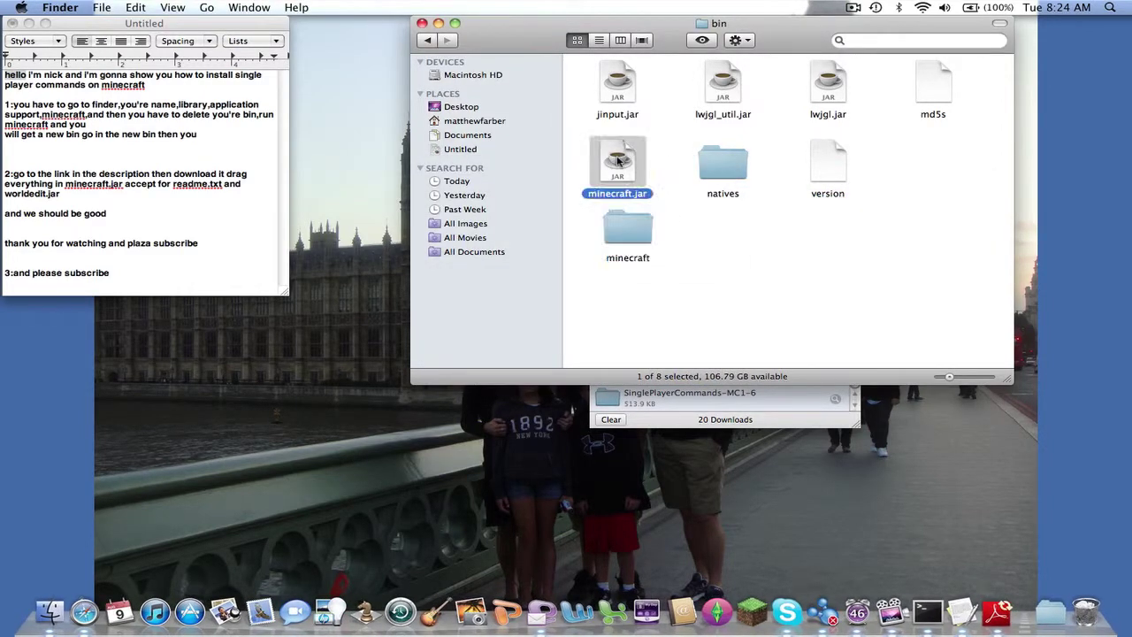
left_click_drag(617, 159, 1094, 612)
left_click_drag(630, 232, 625, 162)
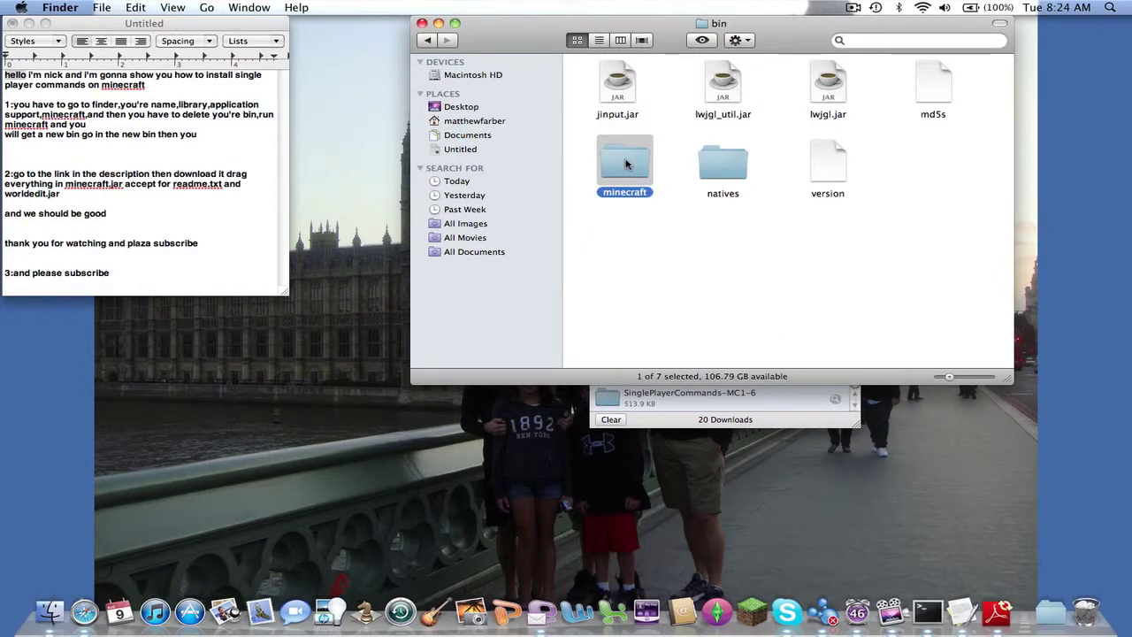
Step: Rename the extracted minecraft folder to minecraft.jar through its info window, accepting the added extension
right_click(629, 168)
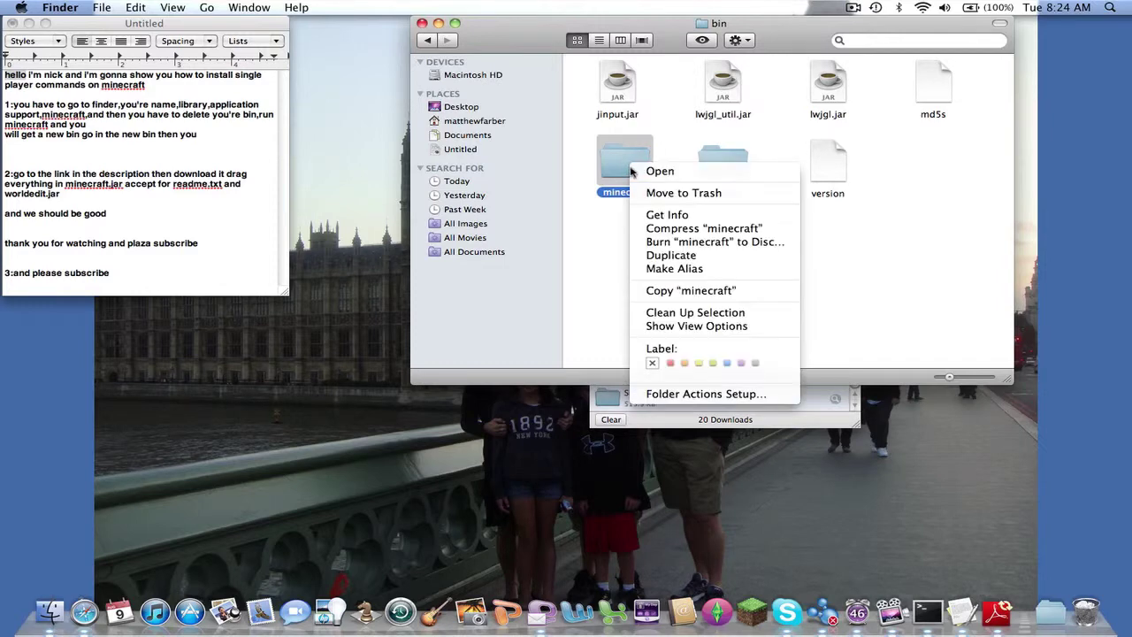
left_click(681, 216)
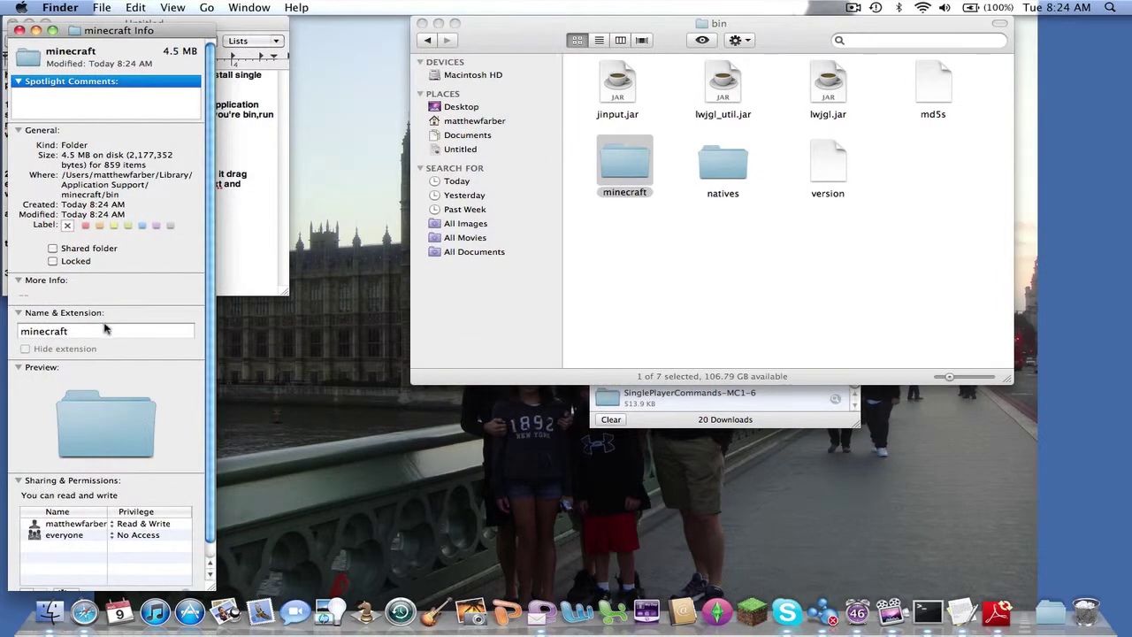
left_click(105, 329)
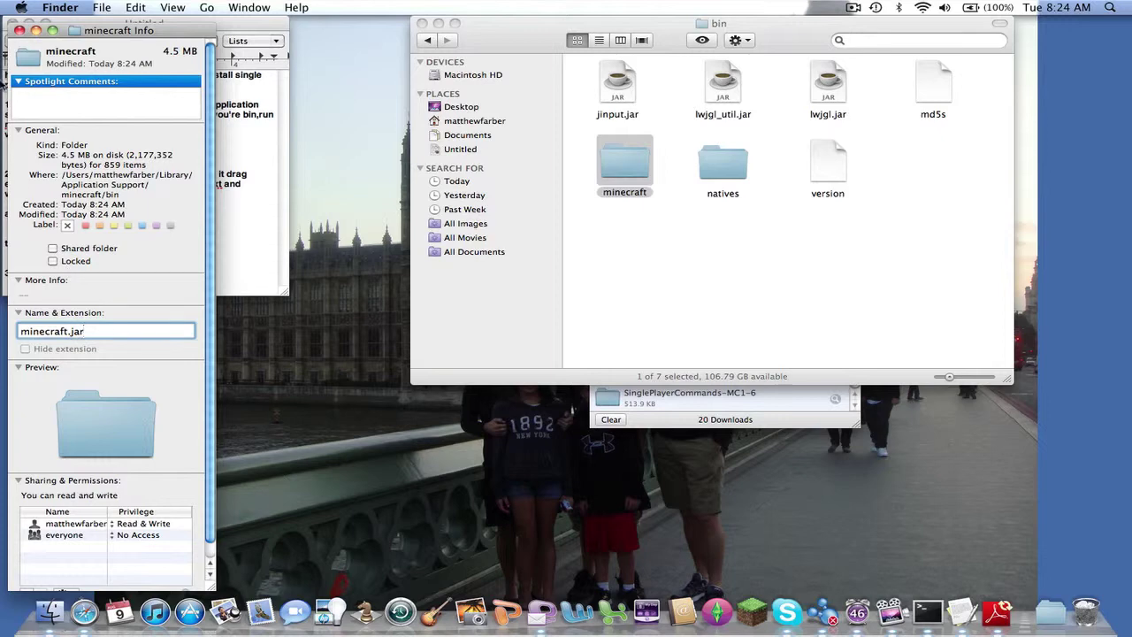
type(".jar")
left_click(19, 31)
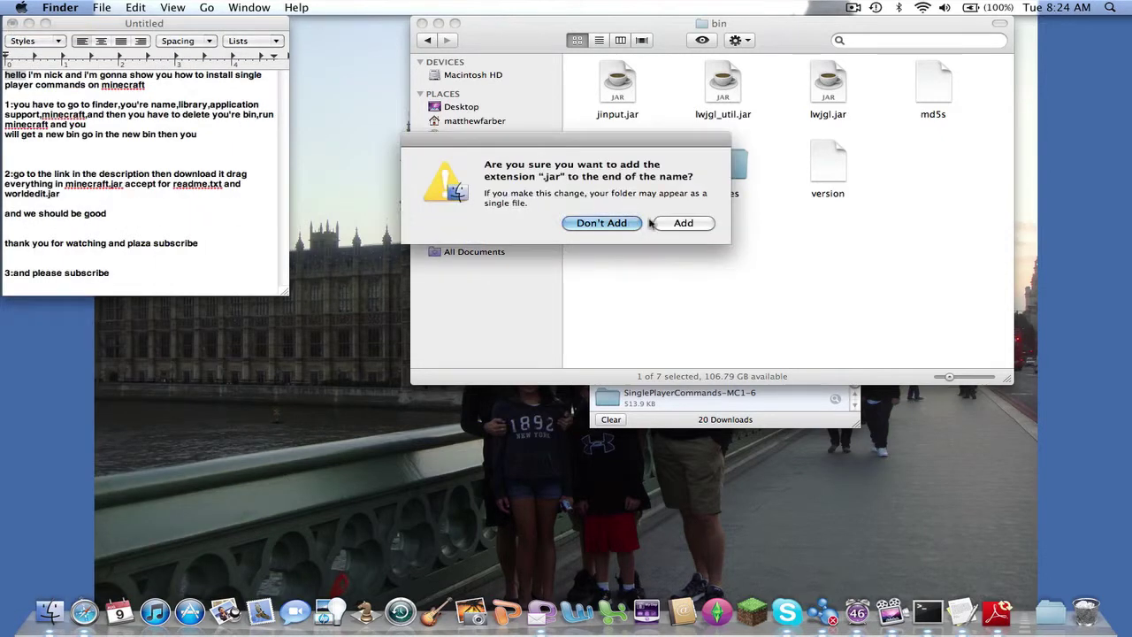
left_click(683, 223)
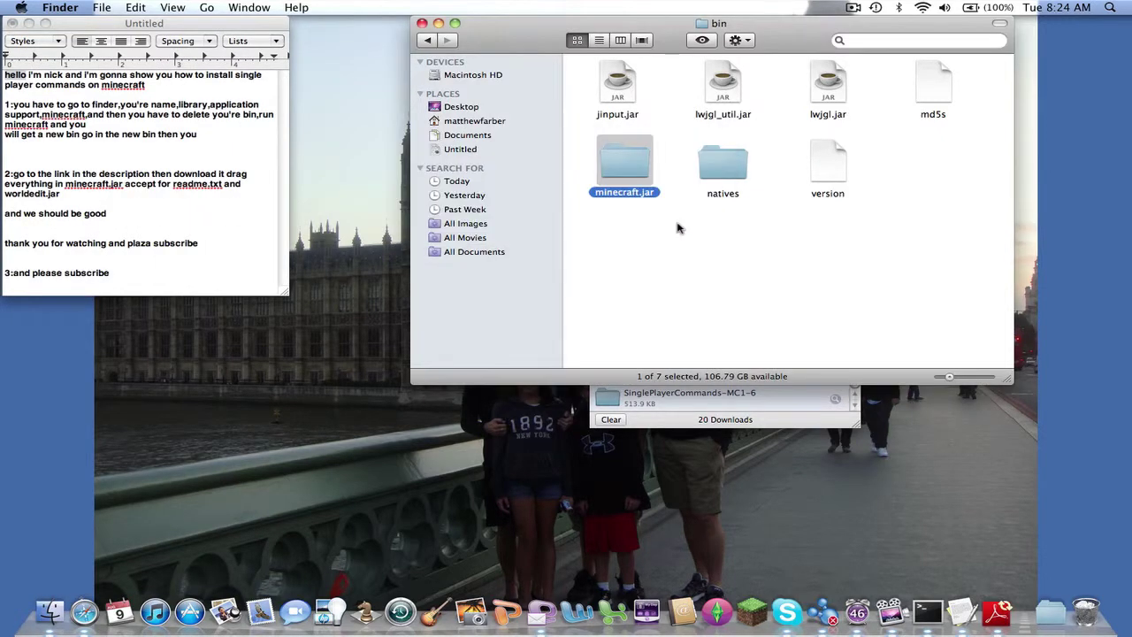
left_click(678, 228)
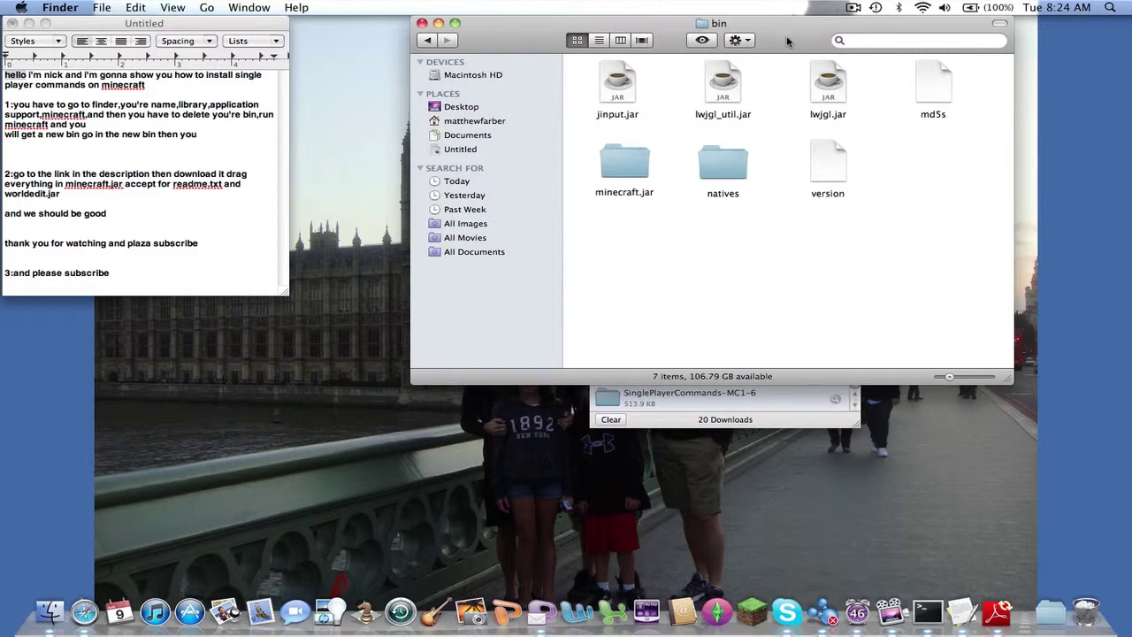
Step: Open the downloaded SinglePlayerCommands-MC1-6 folder and the minecraft.jar folder, arranging their windows so both contents are accessible
left_click_drag(786, 35, 738, 26)
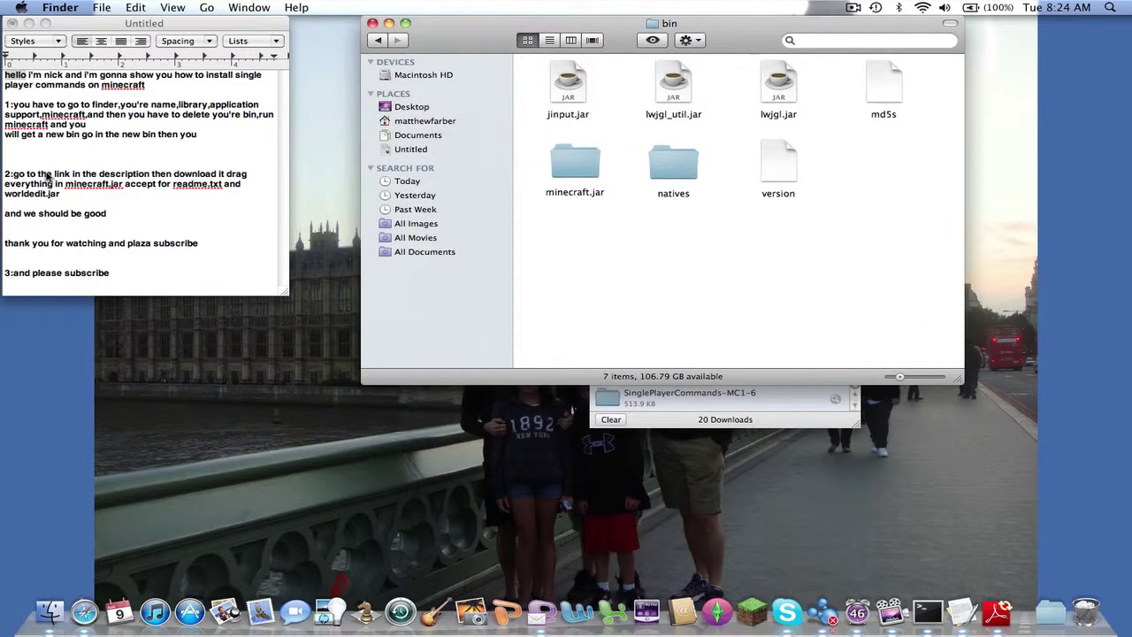
left_click(4, 174)
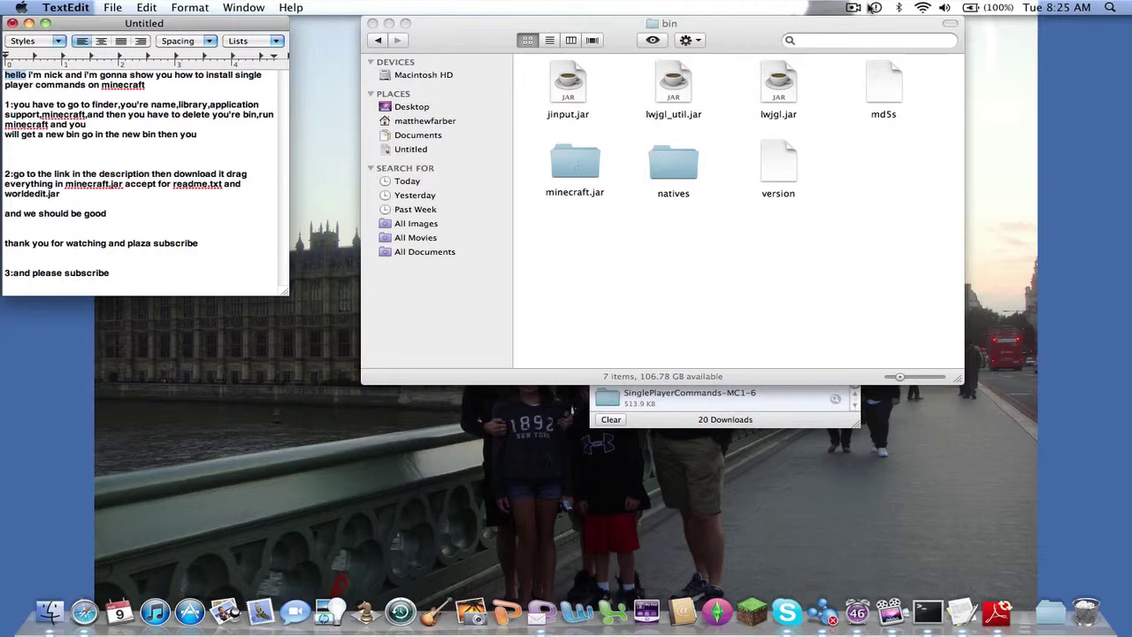
left_click(757, 420)
double_click(705, 395)
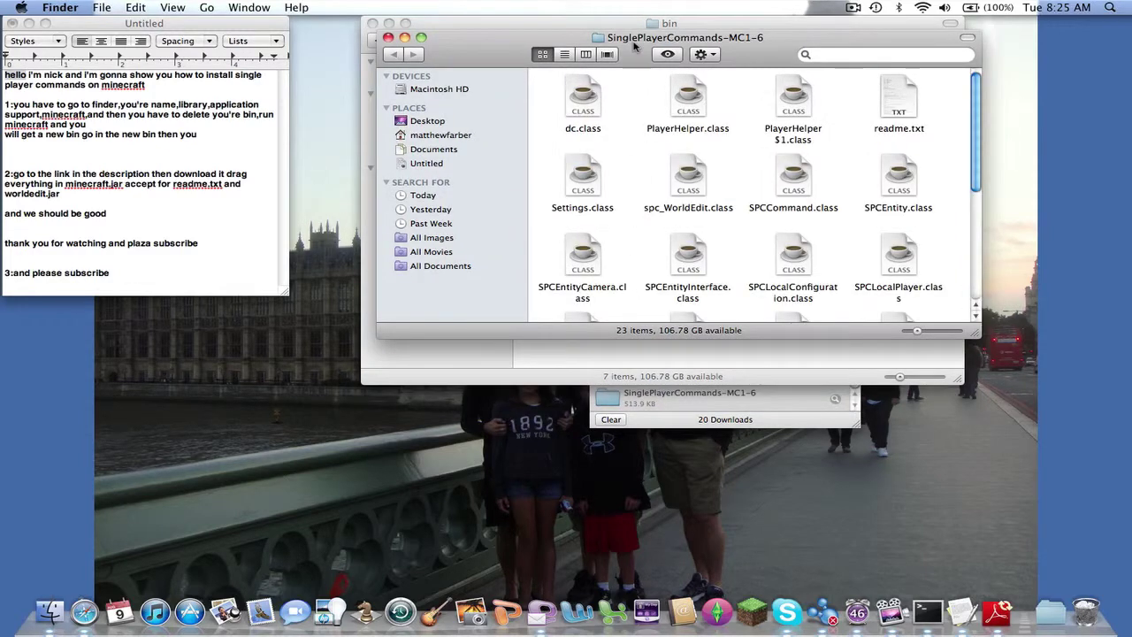
left_click_drag(634, 46, 240, 281)
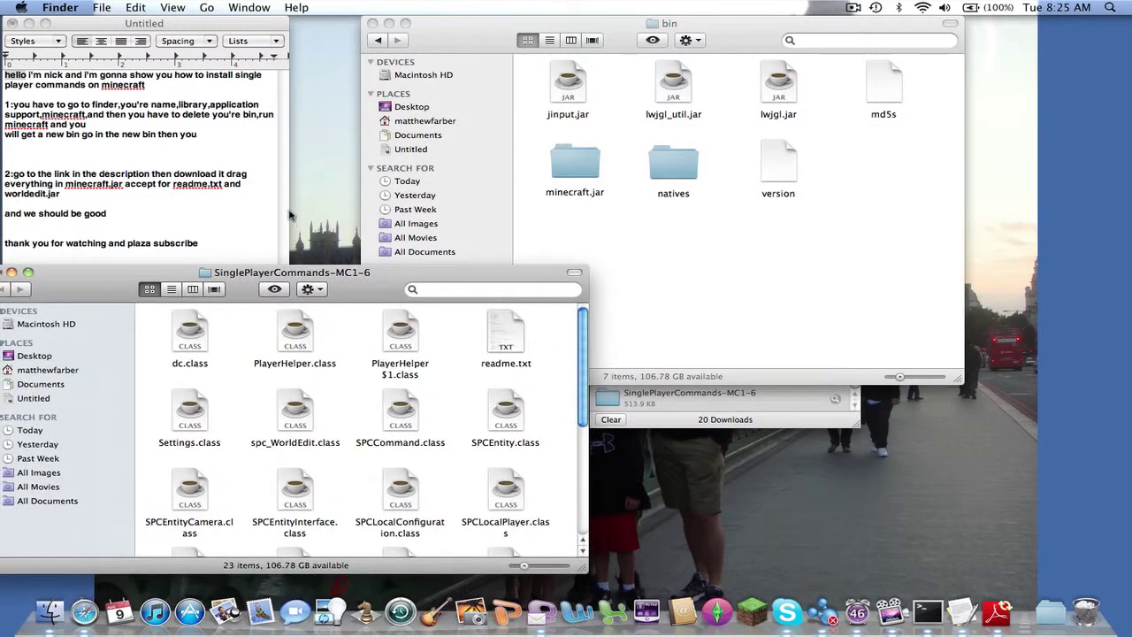
double_click(579, 164)
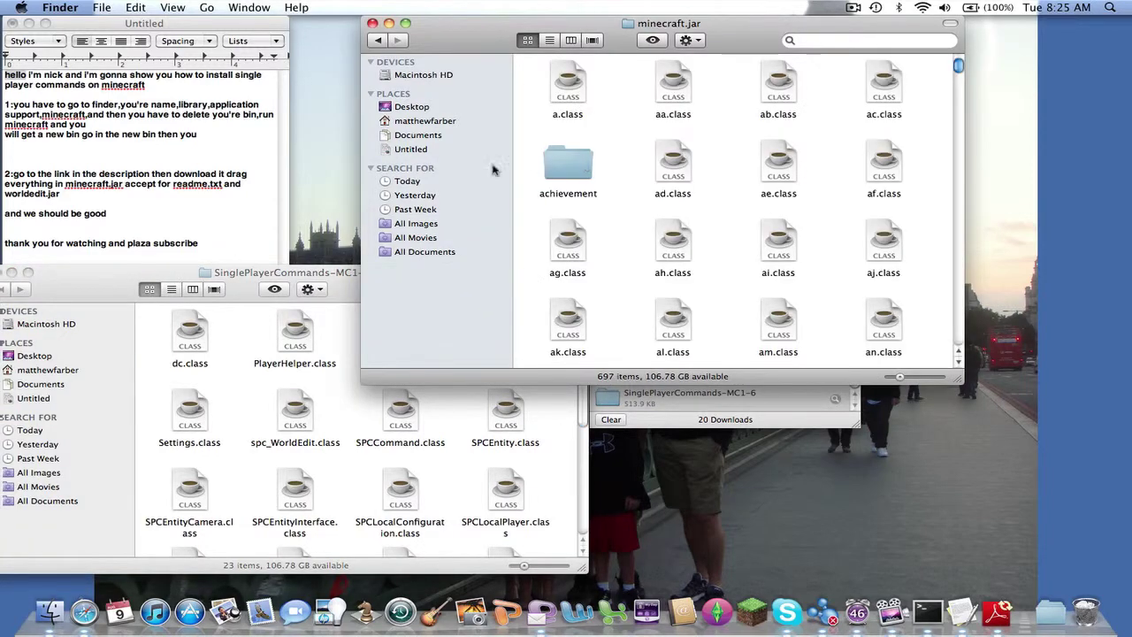
Step: Move all SinglePlayerCommands-MC1-6 files except readme.txt and WorldEdit.jar into the minecraft.jar folder, replacing the existing dc.class
left_click(357, 282)
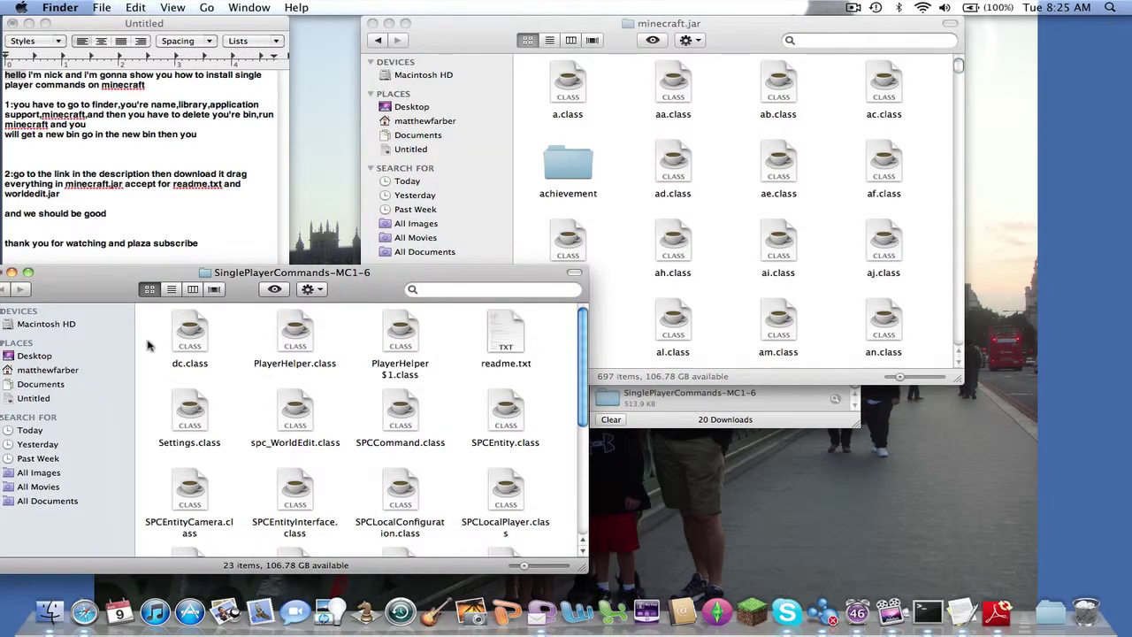
left_click_drag(147, 337, 643, 588)
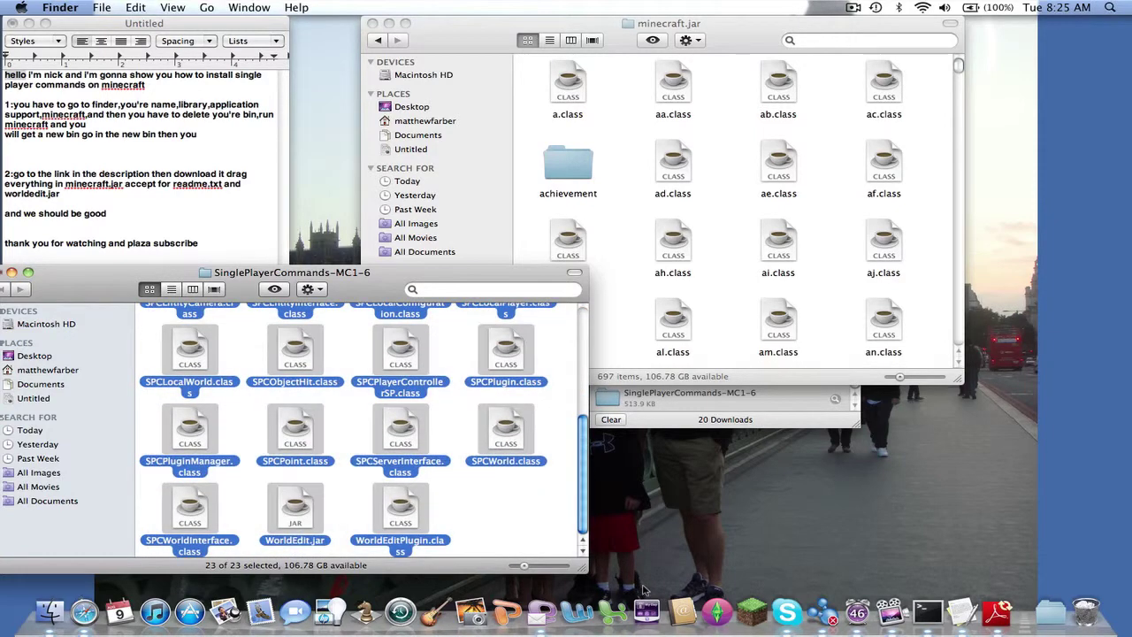
left_click(305, 531, "super")
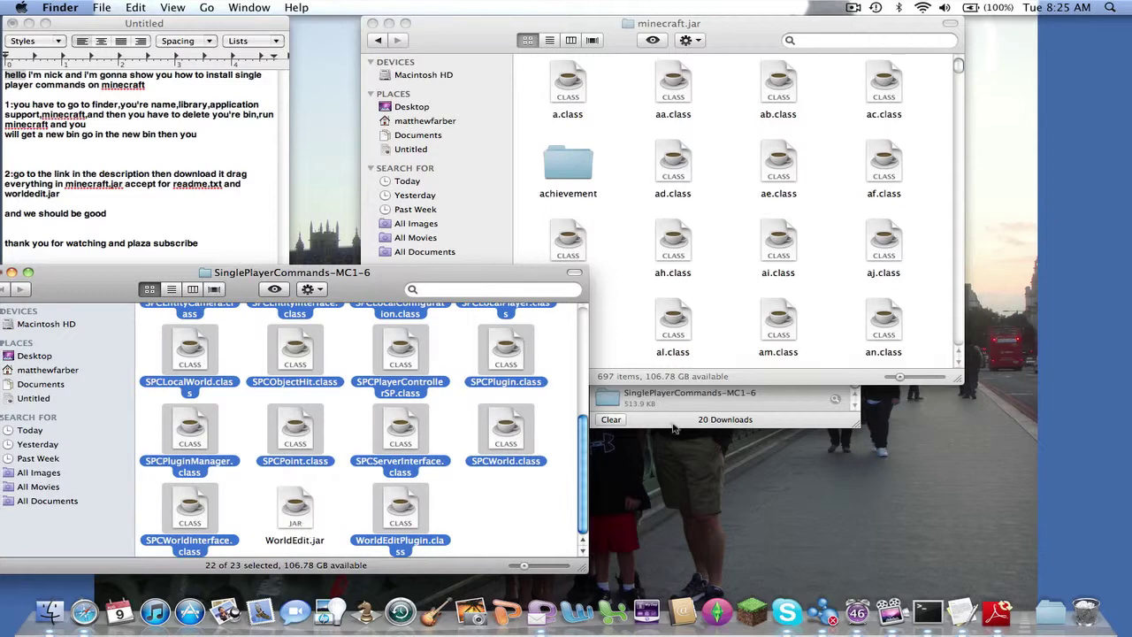
left_click_drag(582, 435, 581, 321)
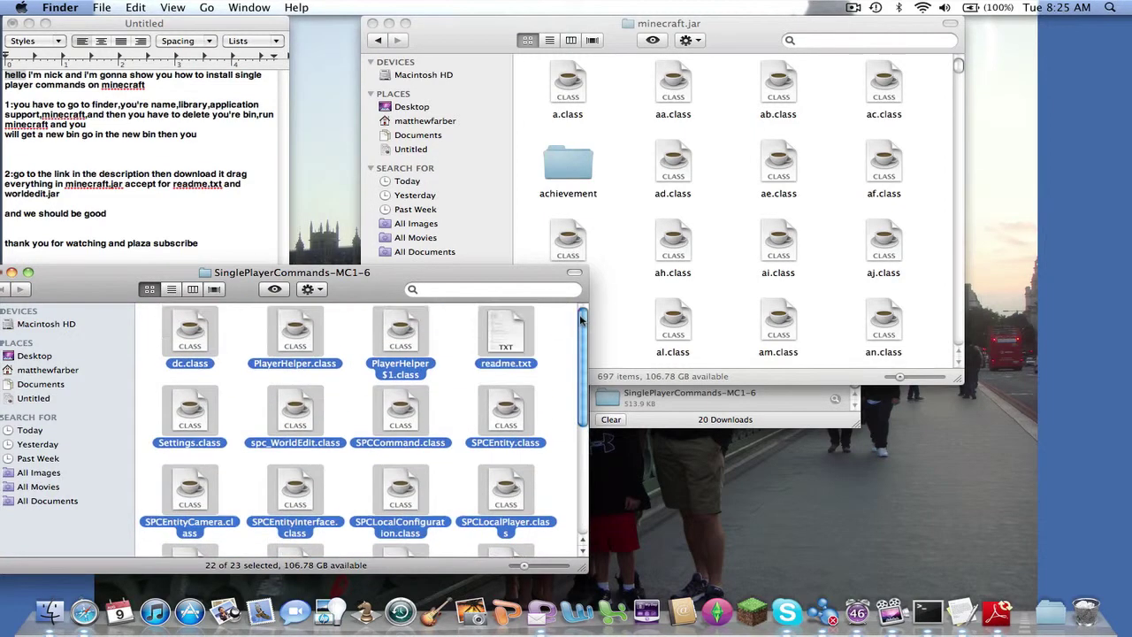
left_click(495, 332, "super")
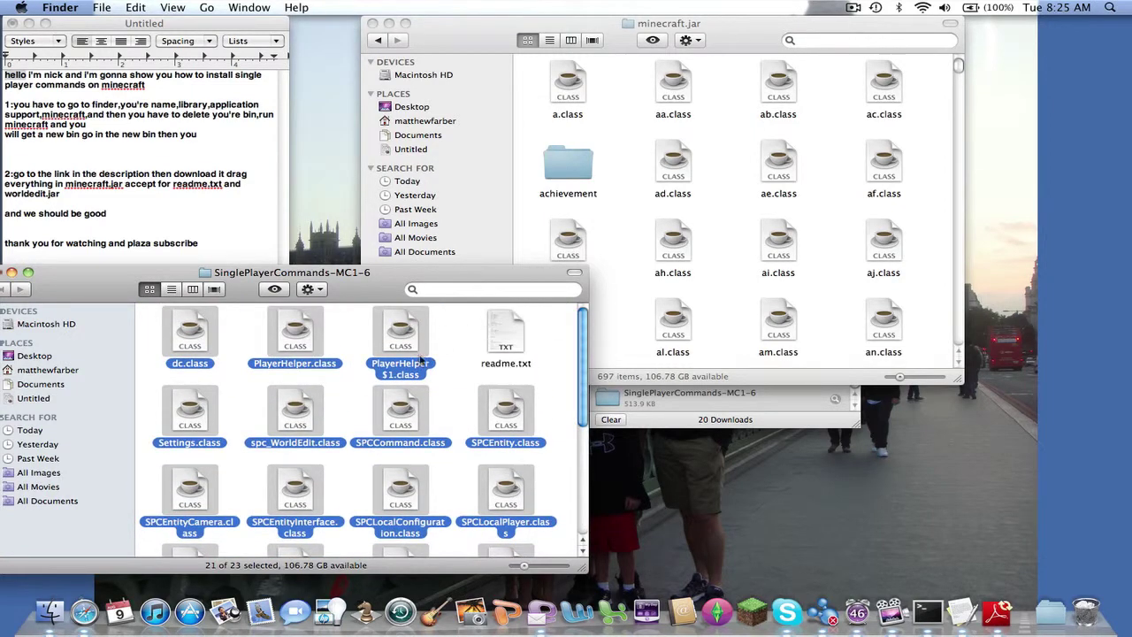
left_click_drag(305, 492, 750, 220)
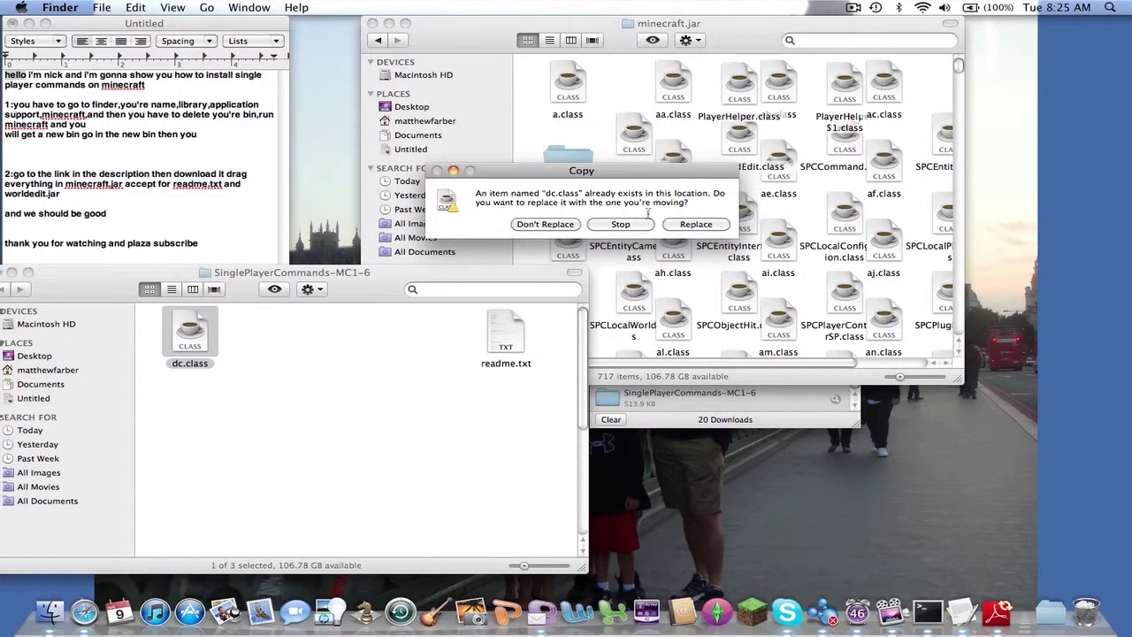
left_click(695, 224)
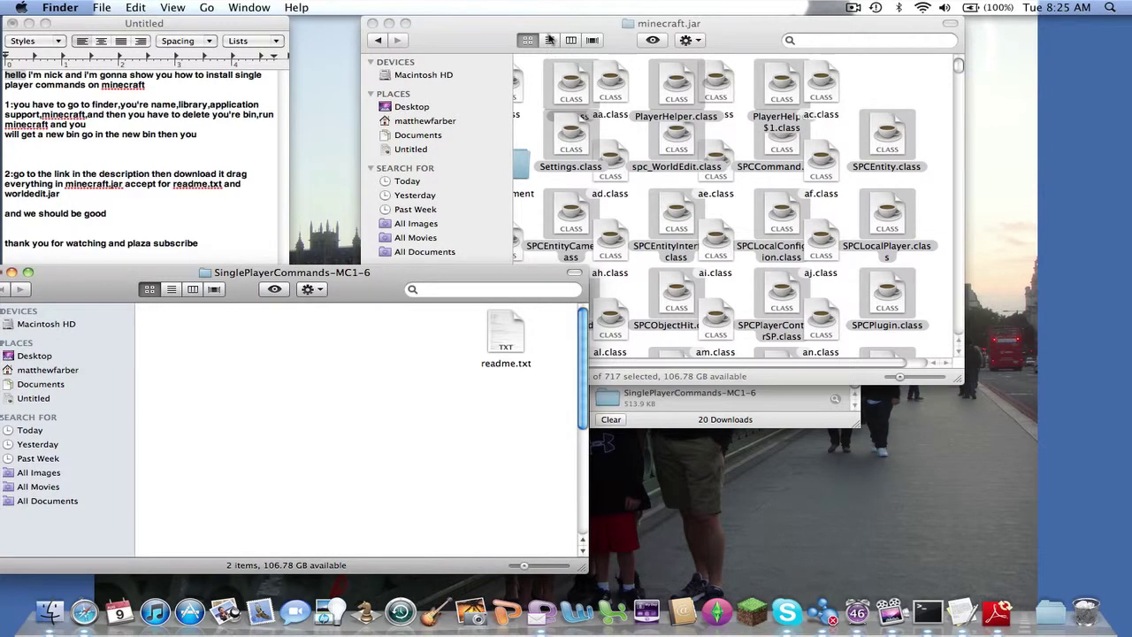
Step: Clean up the overlapping file icons in the minecraft.jar folder
left_click(511, 25)
left_click(891, 97)
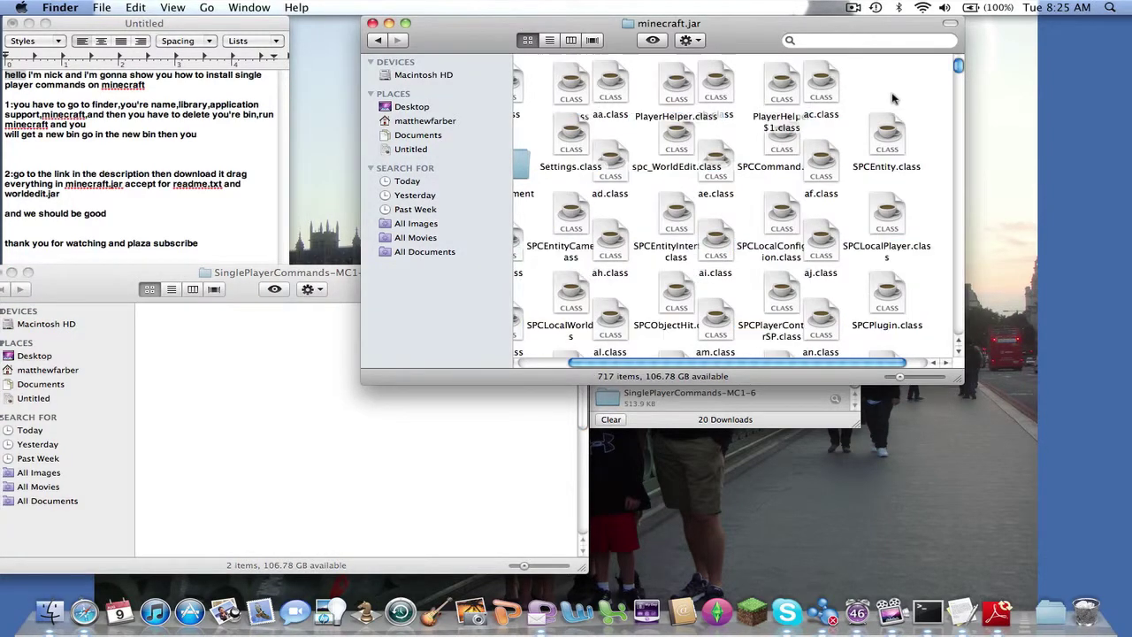
left_click(689, 40)
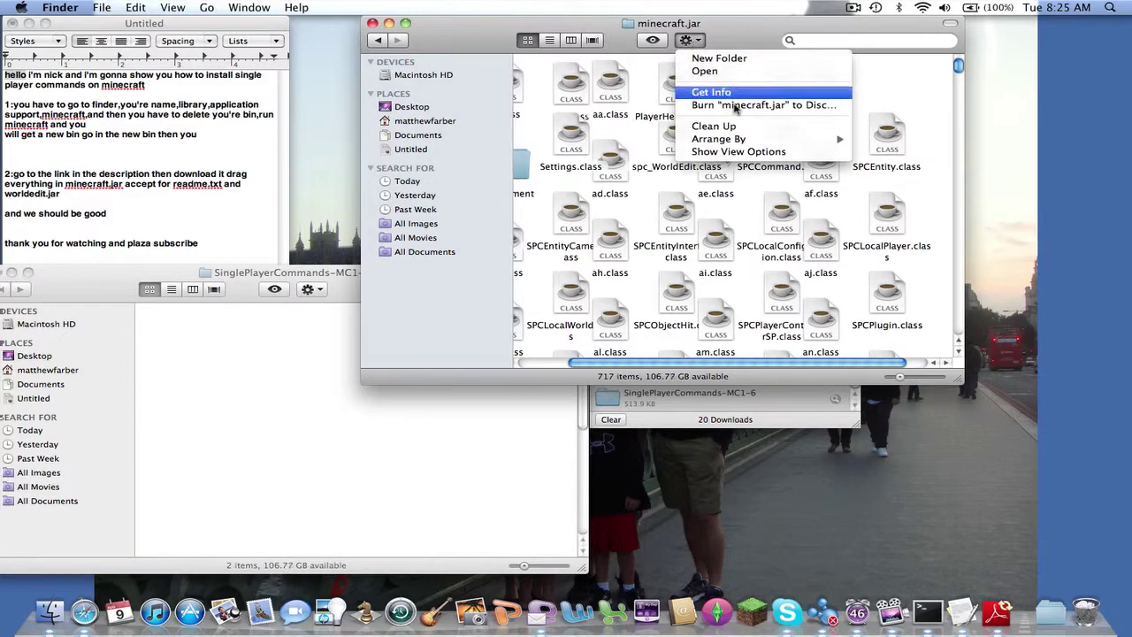
left_click(748, 127)
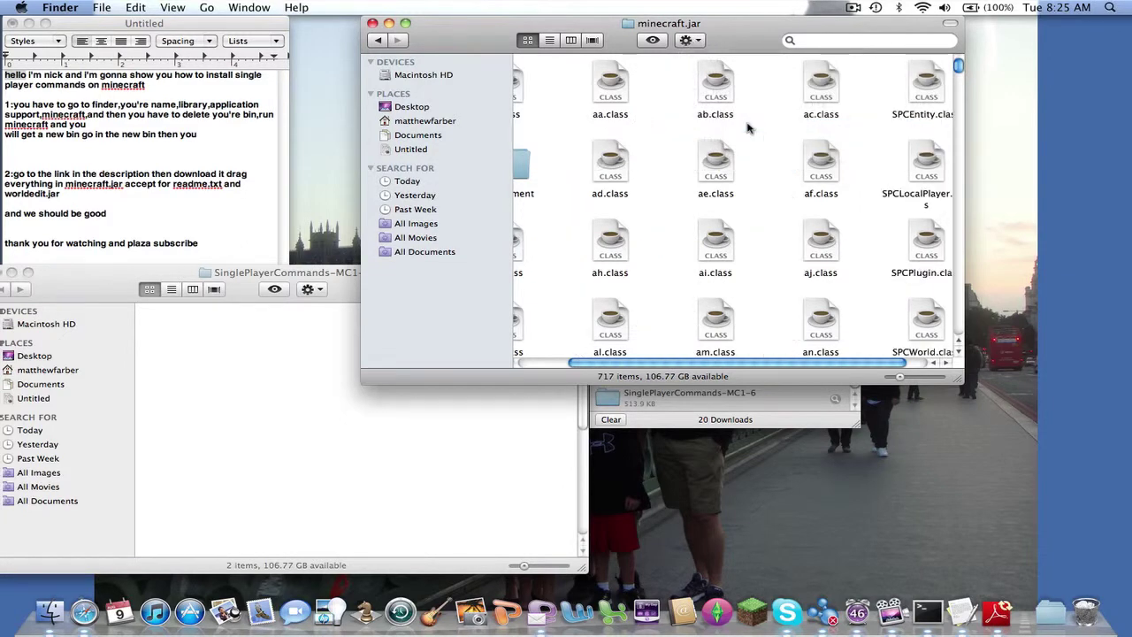
Step: Move WorldEdit.jar from the SinglePlayerCommands-MC1-6 folder into the bin folder, and close the SinglePlayerCommands-MC1-6 window
left_click(385, 41)
left_click(354, 308)
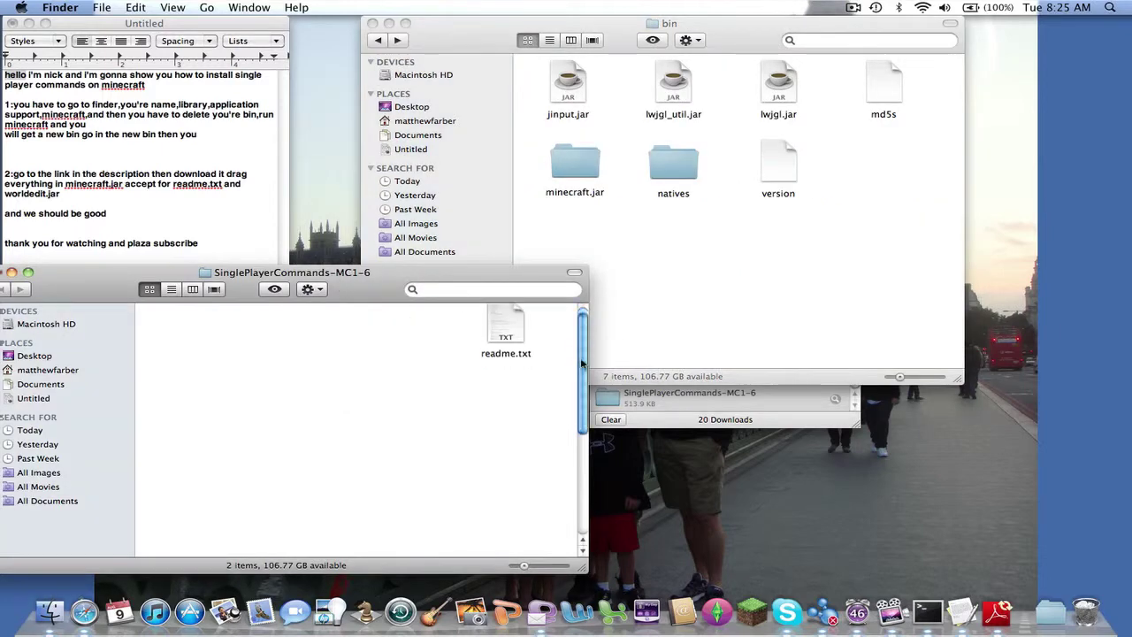
scroll(579, 354, "down", 5)
left_click(292, 517)
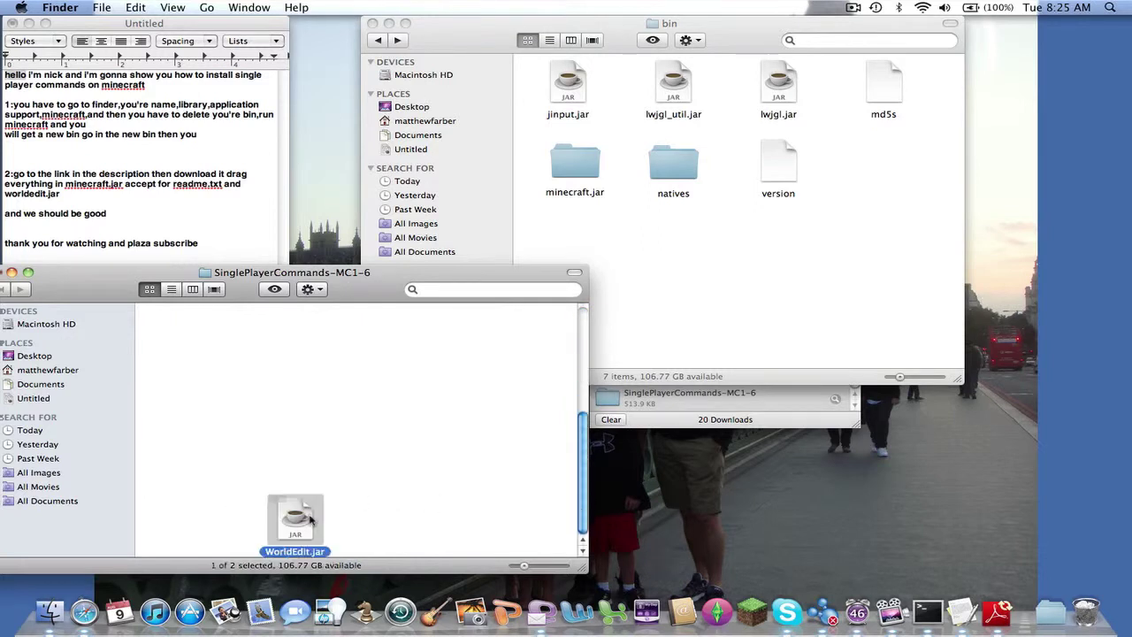
left_click_drag(281, 521, 854, 163)
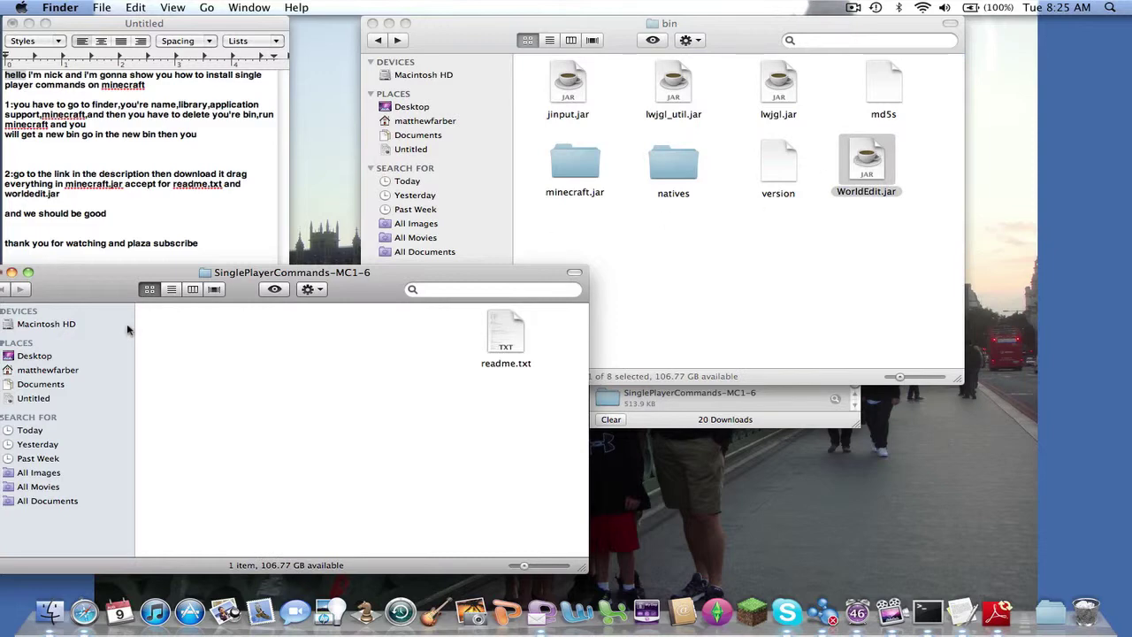
left_click_drag(70, 301, 166, 304)
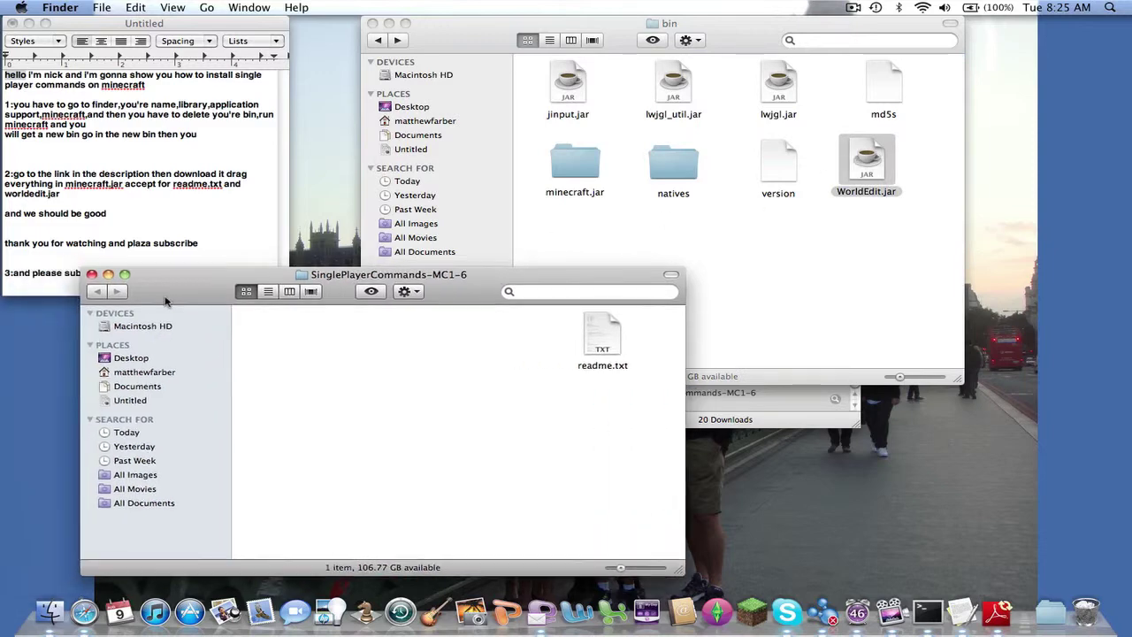
left_click(92, 275)
Step: Review the last lines of the text notes, from "and we should be good" through "3:and please subscribe"
left_click(250, 230)
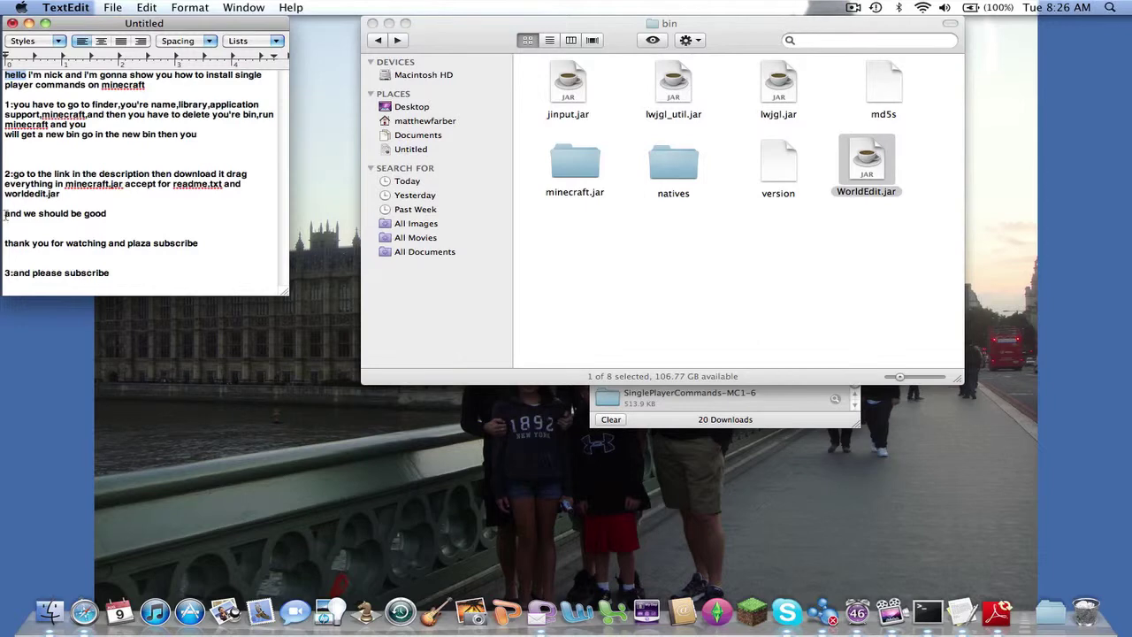
left_click_drag(5, 215, 97, 218)
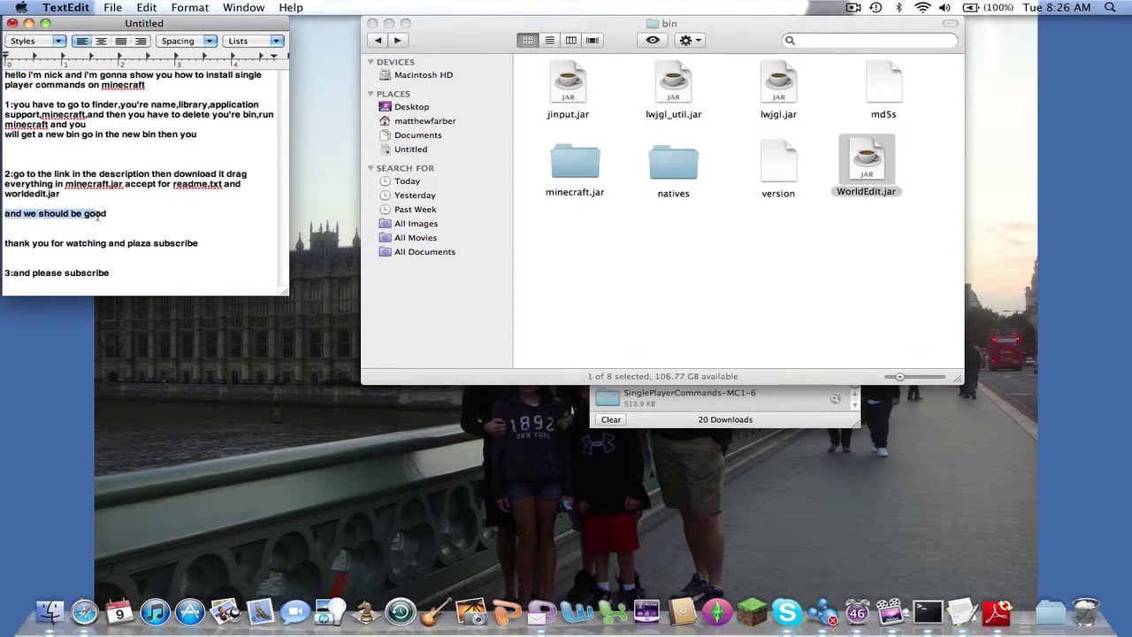
left_click(3, 250)
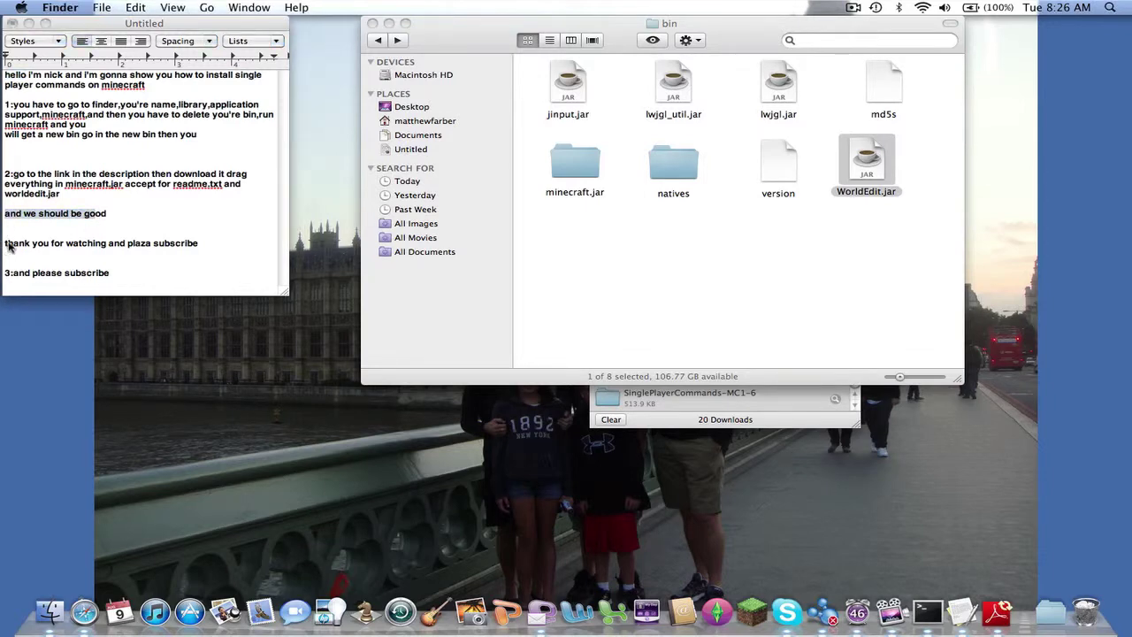
left_click_drag(9, 247, 13, 236)
triple_click(7, 245)
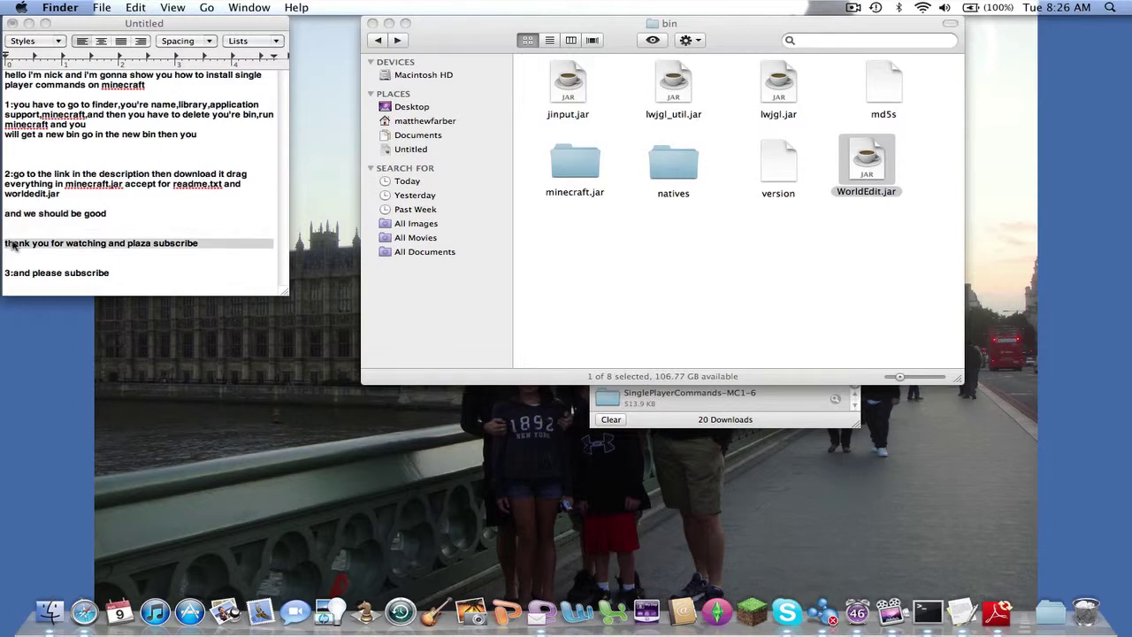
left_click(42, 276)
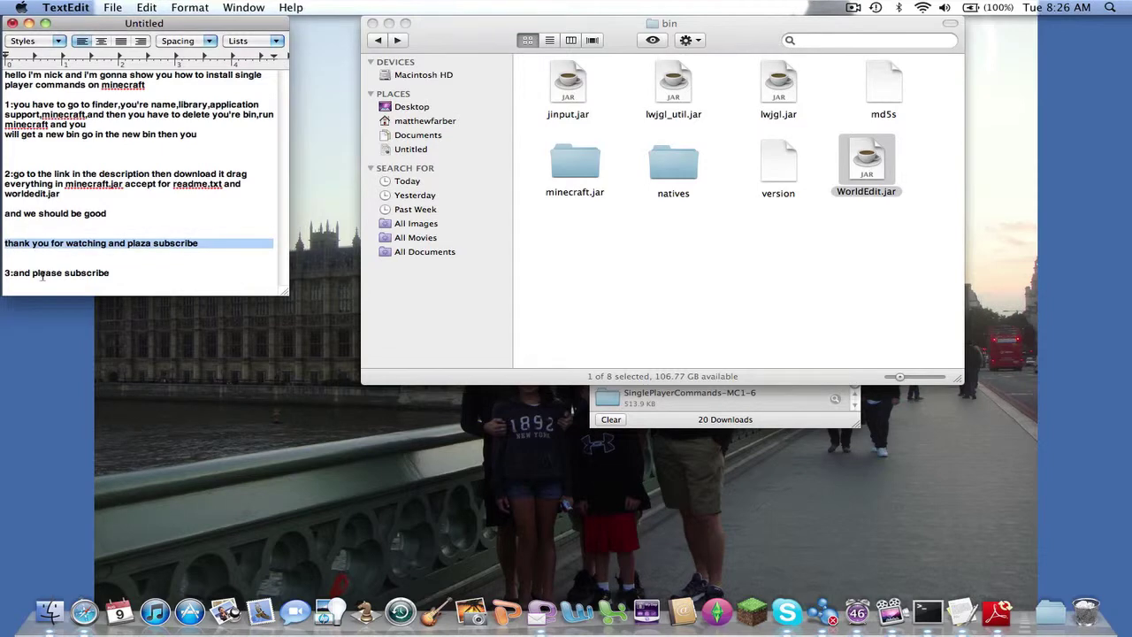
left_click_drag(5, 273, 104, 277)
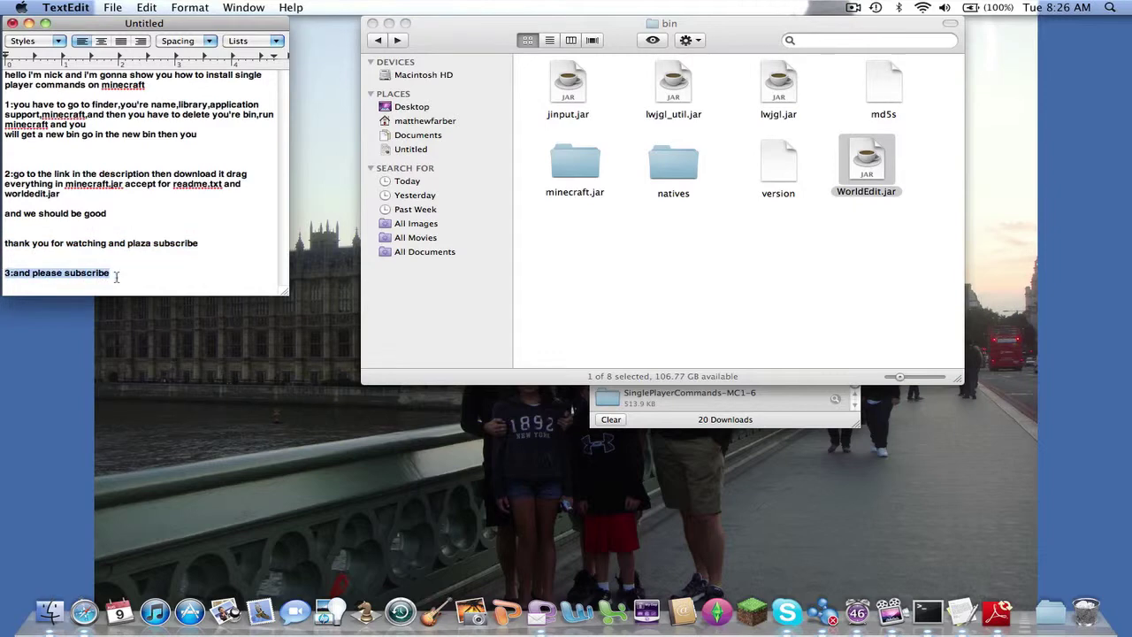
Step: Launch Minecraft and log in with the remembered account credentials
right_click(753, 617)
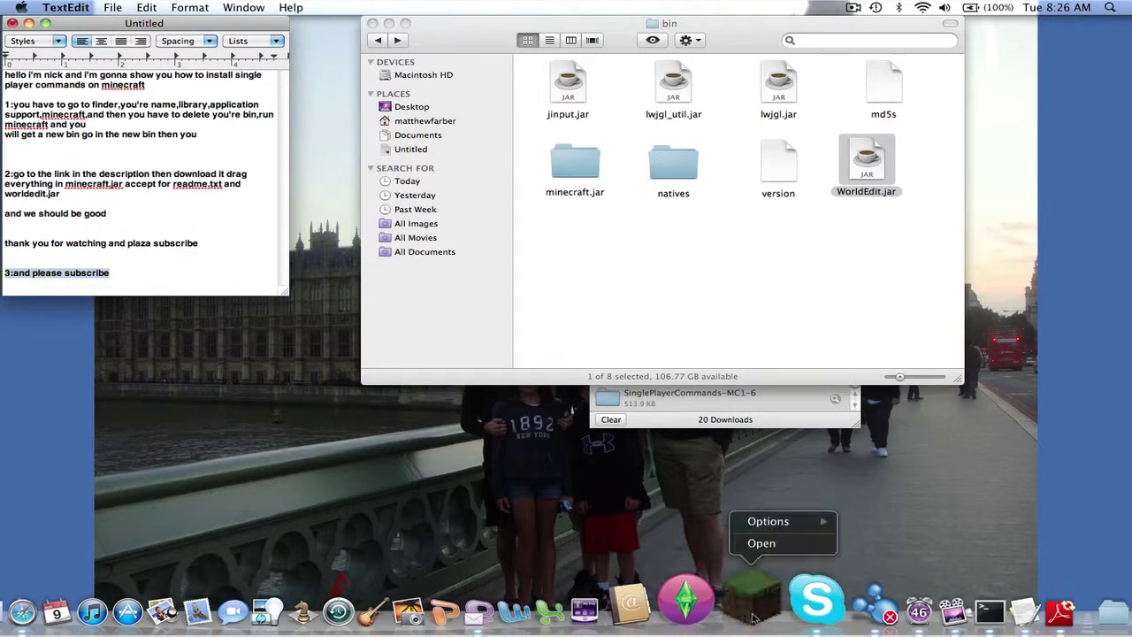
left_click(753, 617)
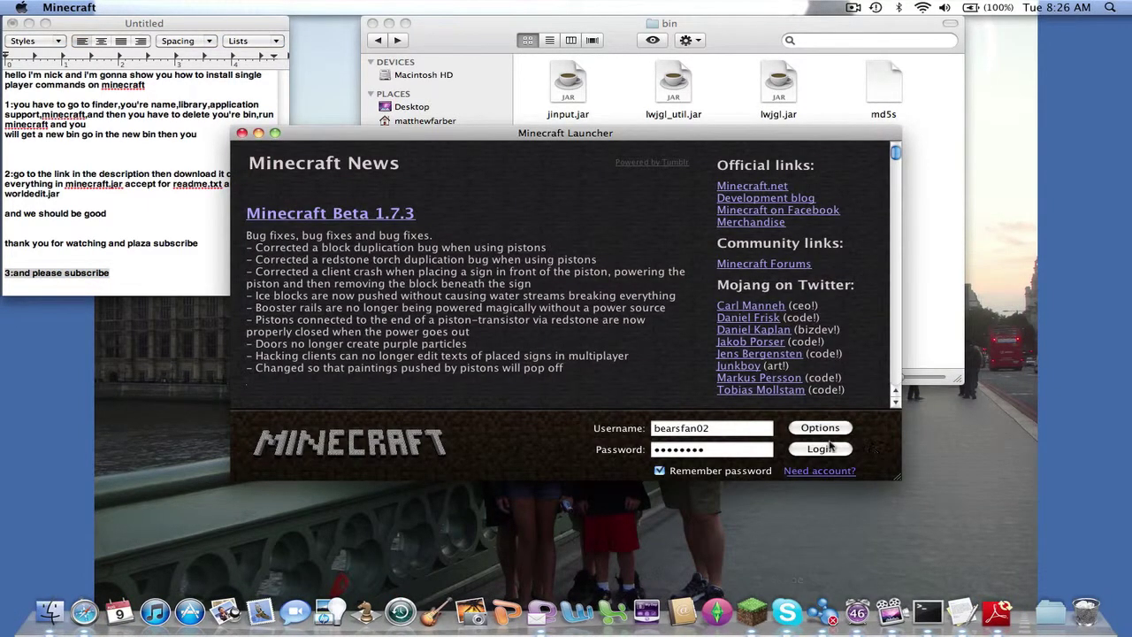
left_click(829, 452)
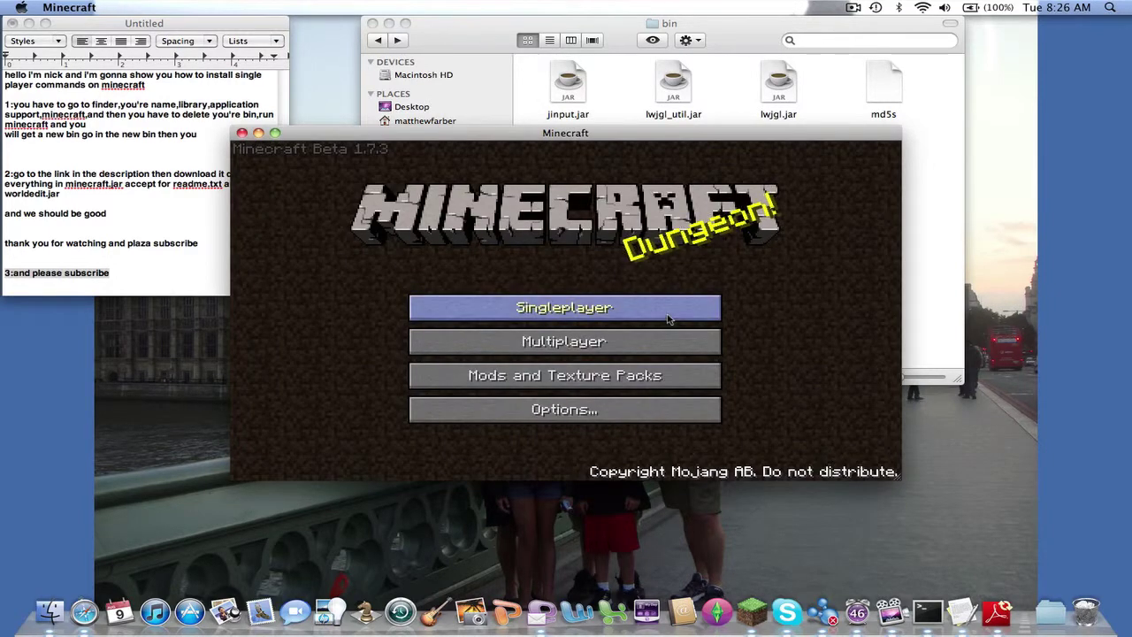
Step: Load the existing singleplayer world "pegusis 1" to test the installed mod
left_click(668, 312)
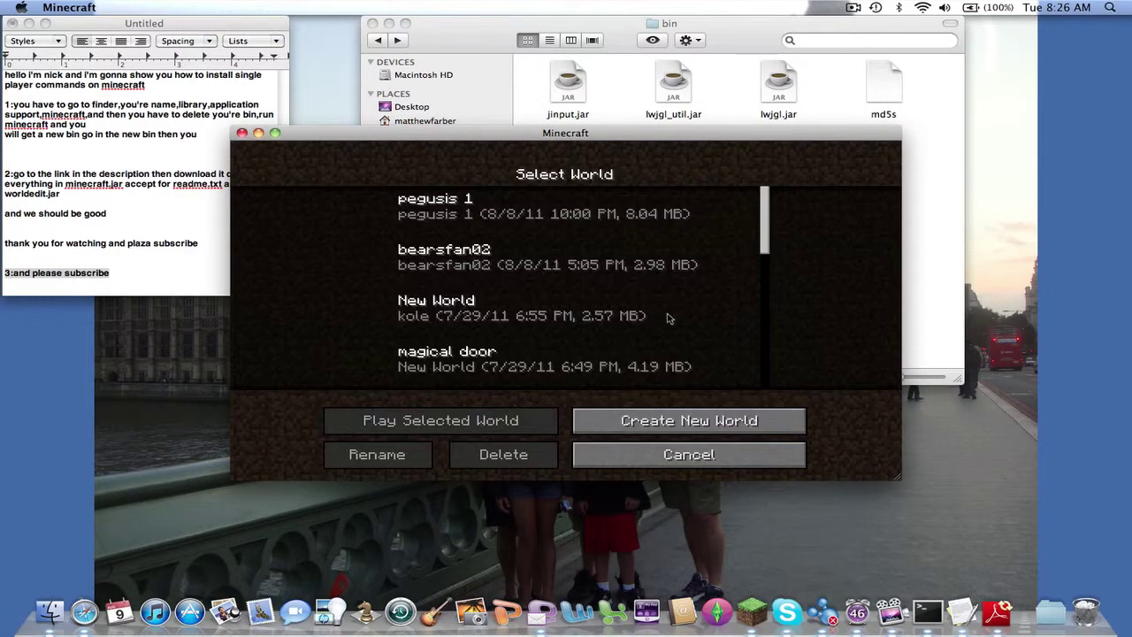
left_click(563, 214)
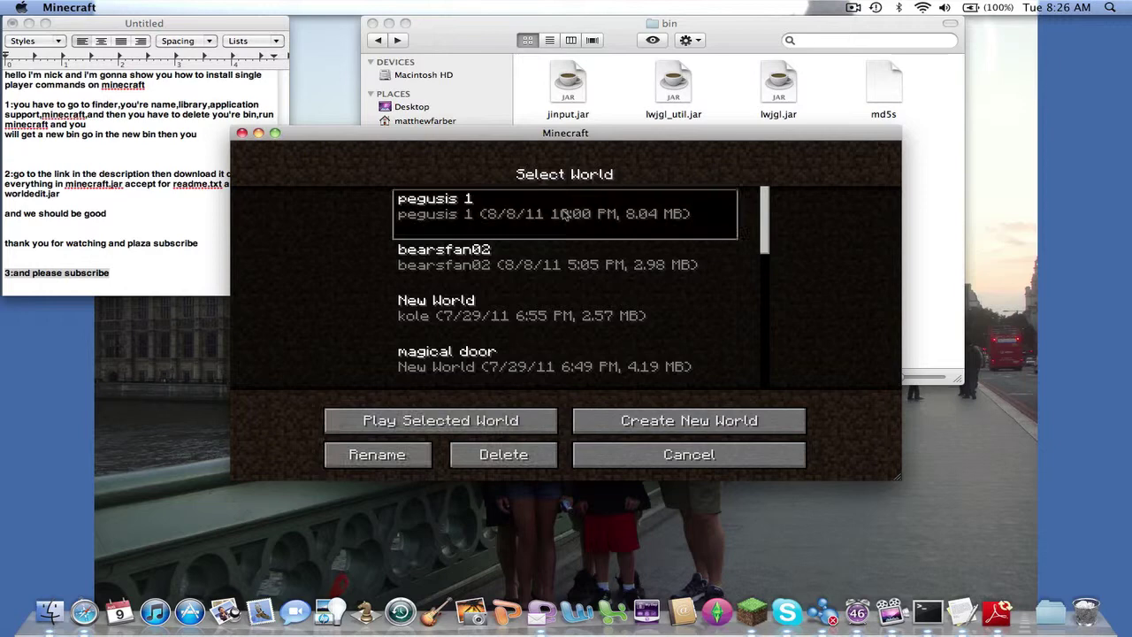
left_click(452, 413)
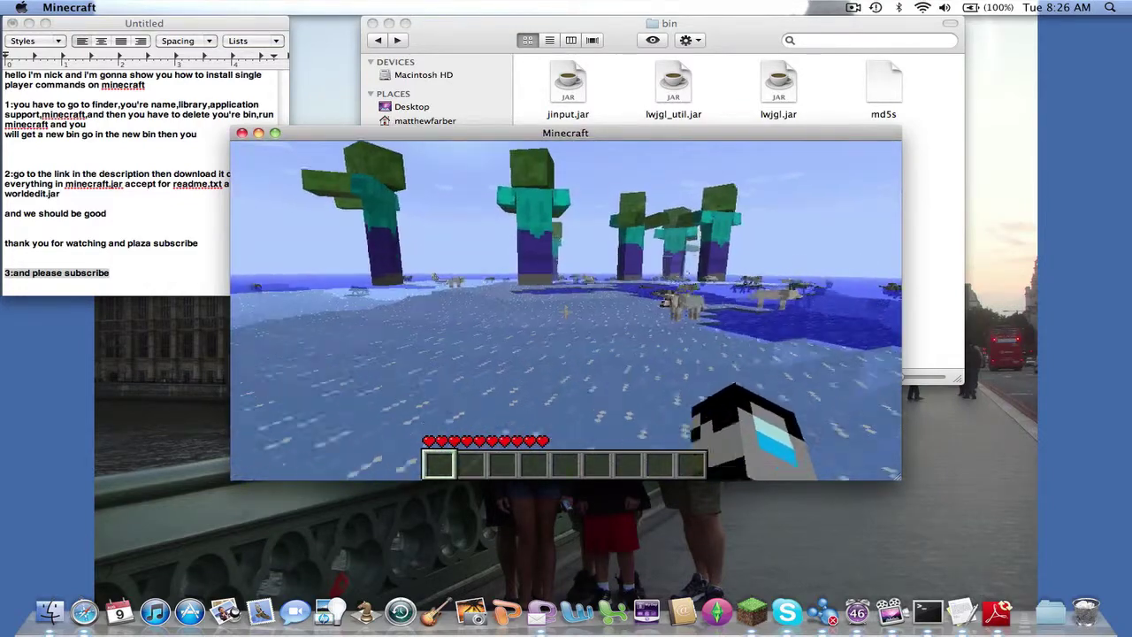
Step: Send "it works please subscribe" through the in-game chat and pause the game
key("t")
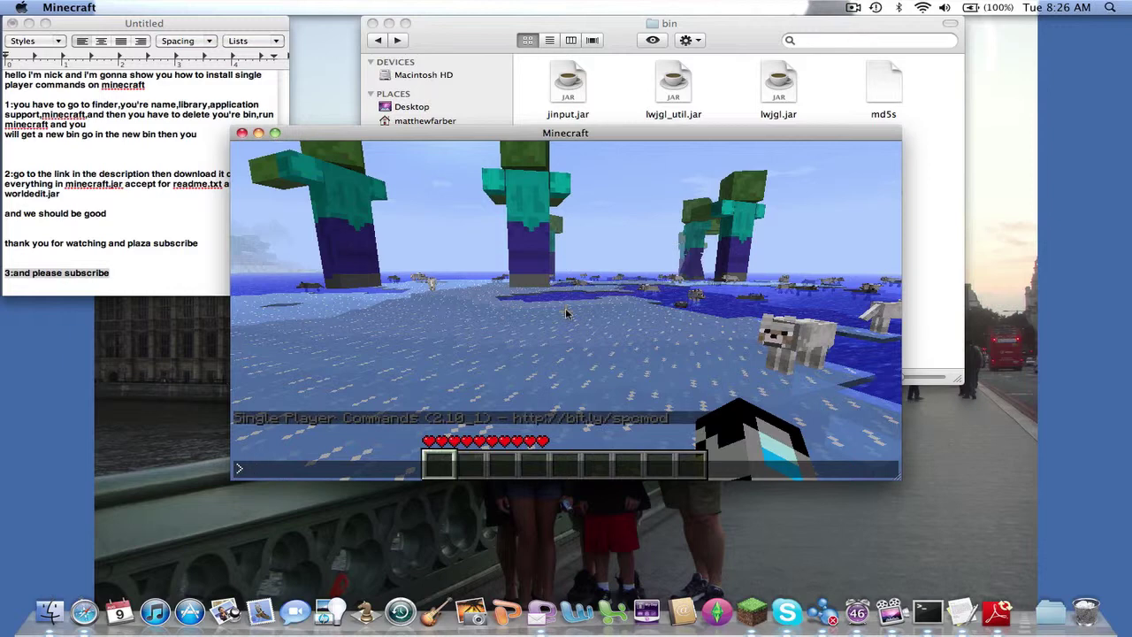
type("t works please")
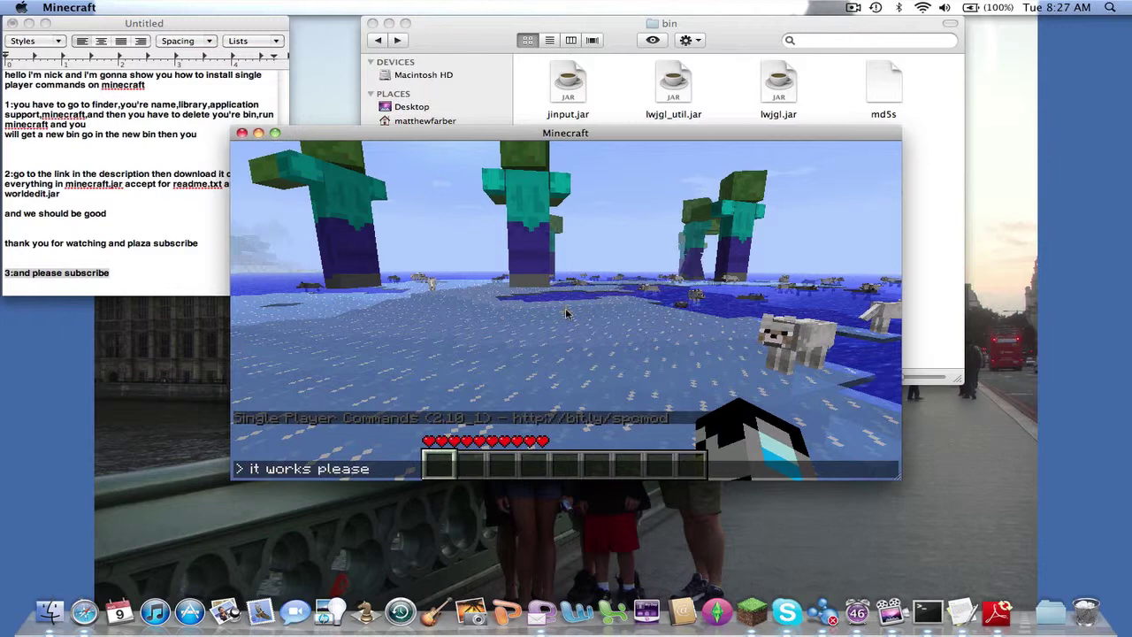
type(" subscribe")
key("Return")
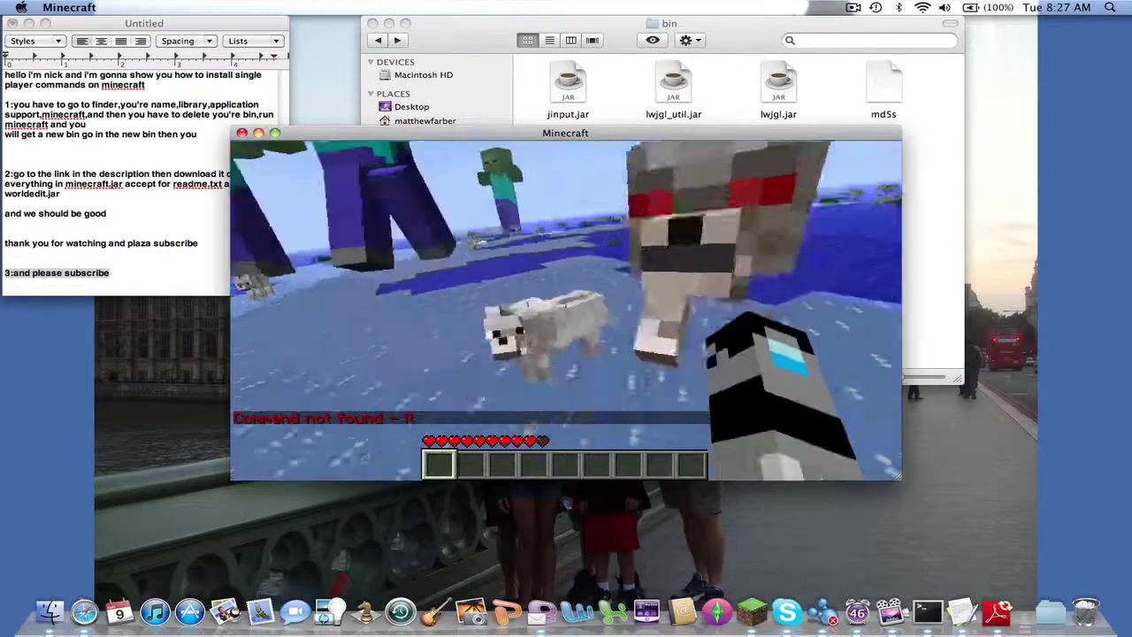
left_click(565, 310)
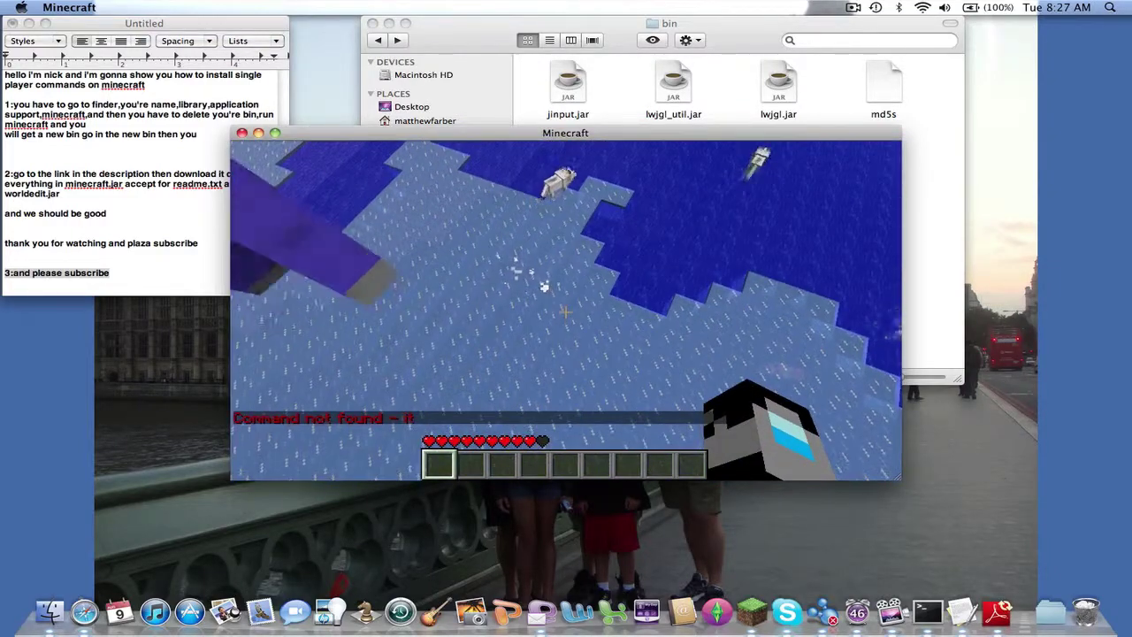
key("Escape")
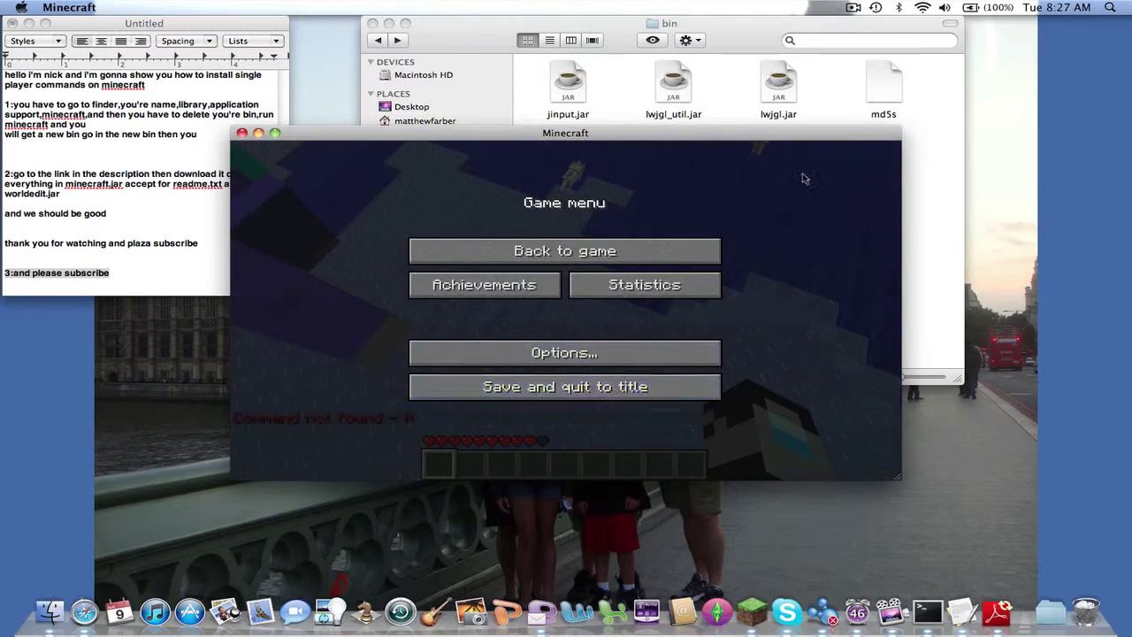
left_click(853, 8)
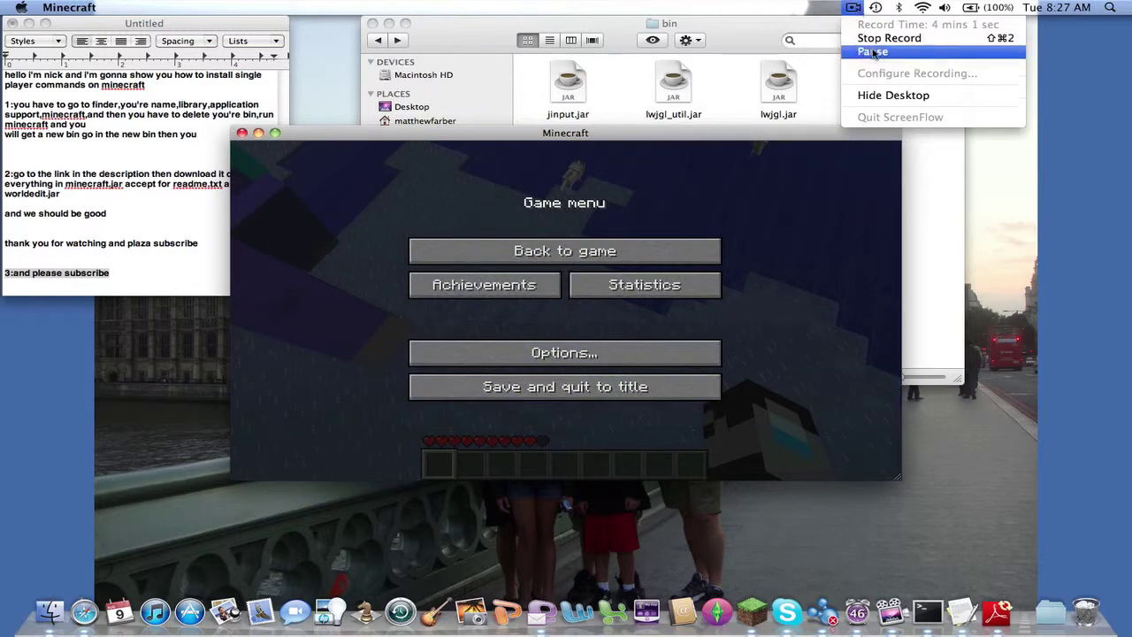